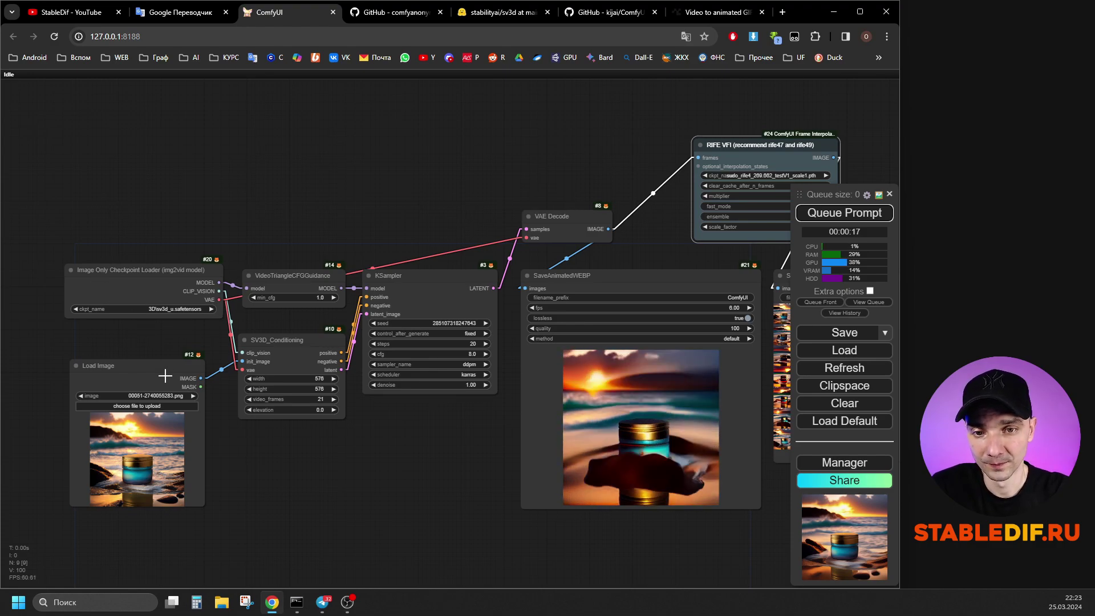
- Examine the SV3D workflow, especially the RIFE VFI frame interpolation node and its settings
{"action": "scroll", "coordinate": [169, 376], "scroll_direction": "down", "scroll_amount": 2}
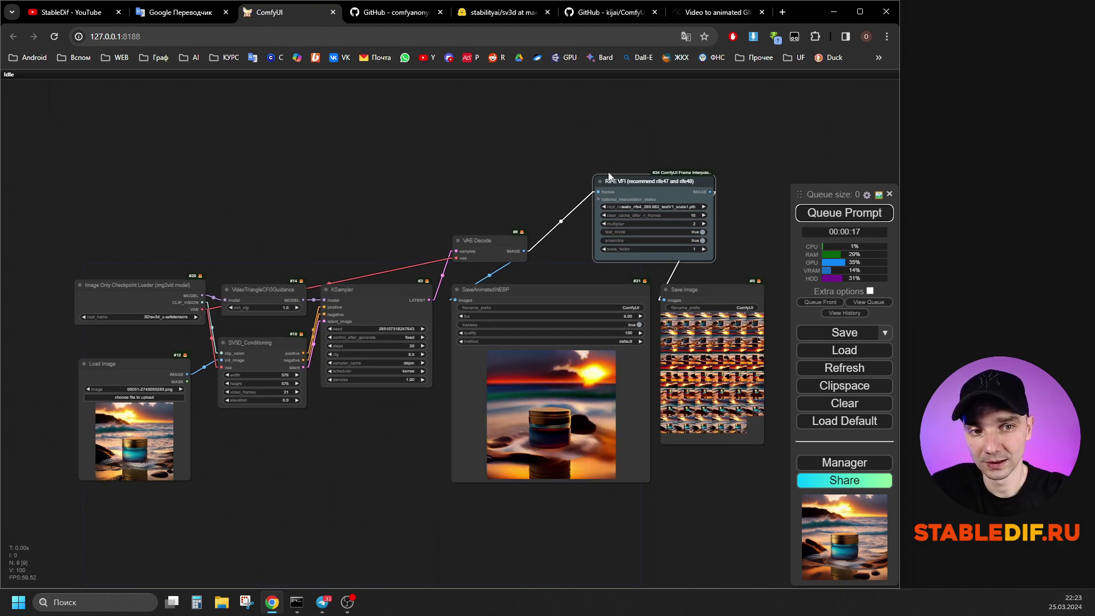
{"action": "scroll", "coordinate": [679, 224], "scroll_direction": "up", "scroll_amount": 8}
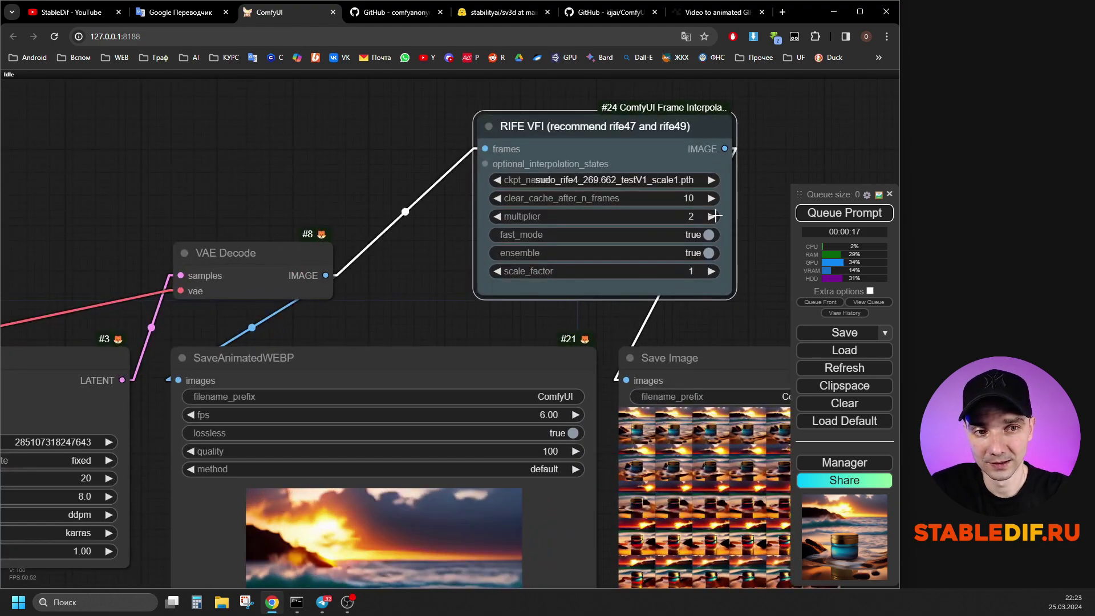
{"action": "scroll", "coordinate": [583, 182], "scroll_direction": "down", "scroll_amount": 1}
{"action": "scroll", "coordinate": [583, 181], "scroll_direction": "down", "scroll_amount": 4}
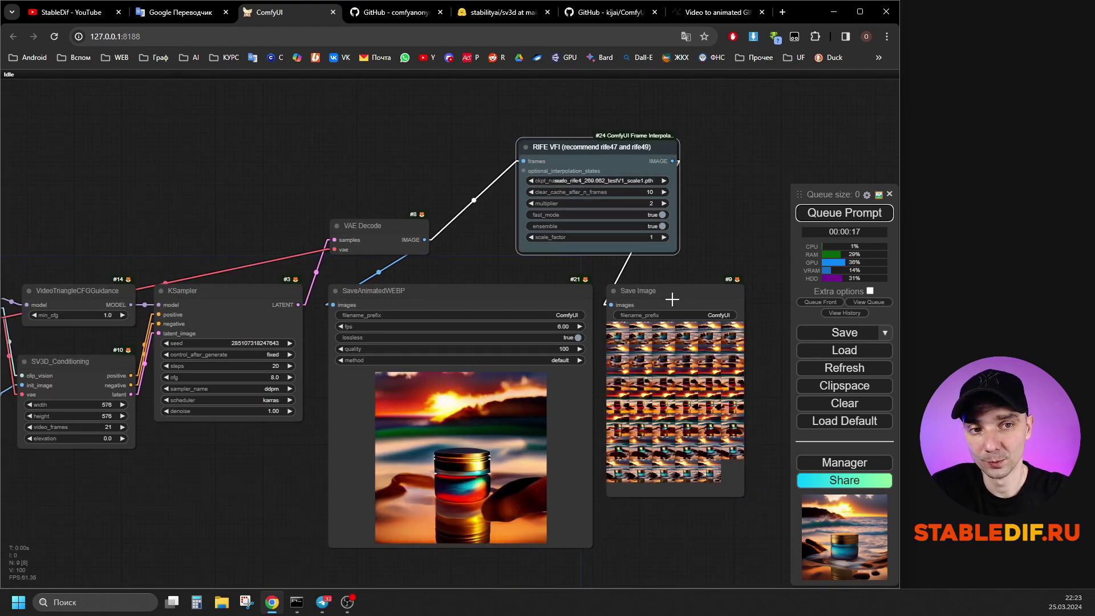
- Download the Windows portable build through the direct download link in the comfyanonymous/ComfyUI GitHub readme
{"action": "key", "text": "ctrl+Tab"}
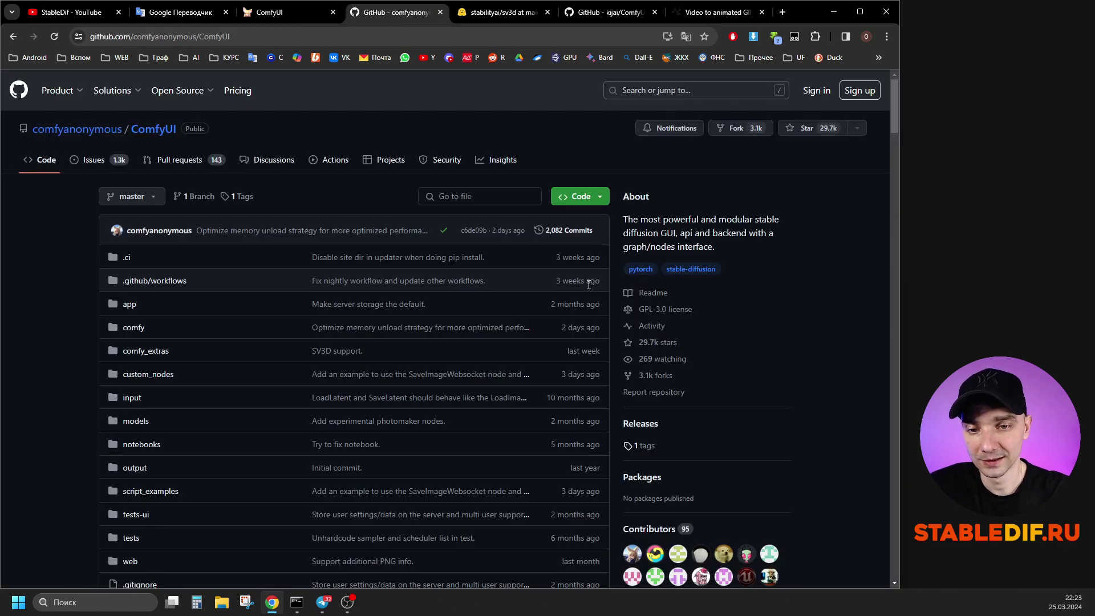
{"action": "scroll", "coordinate": [519, 256], "scroll_direction": "down", "scroll_amount": 10}
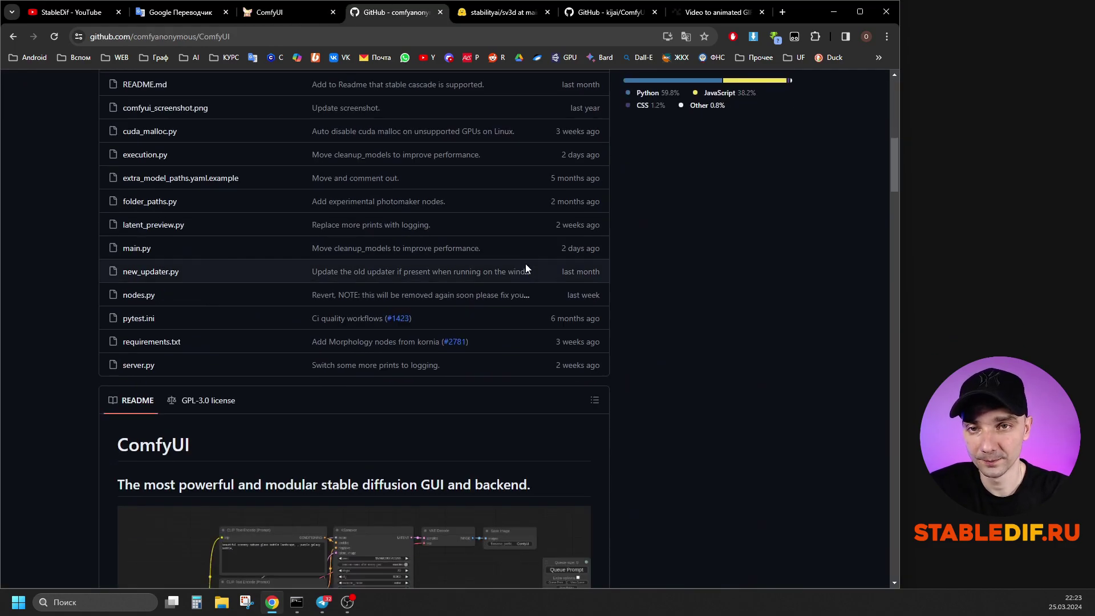
{"action": "left_click", "coordinate": [232, 38]}
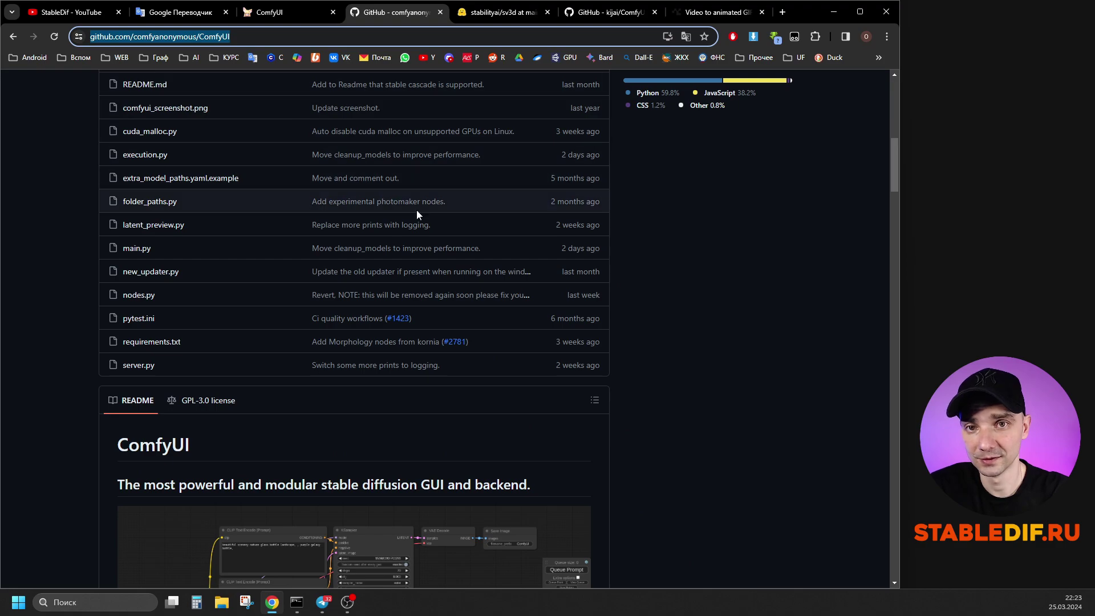
{"action": "scroll", "coordinate": [430, 268], "scroll_direction": "down", "scroll_amount": 7}
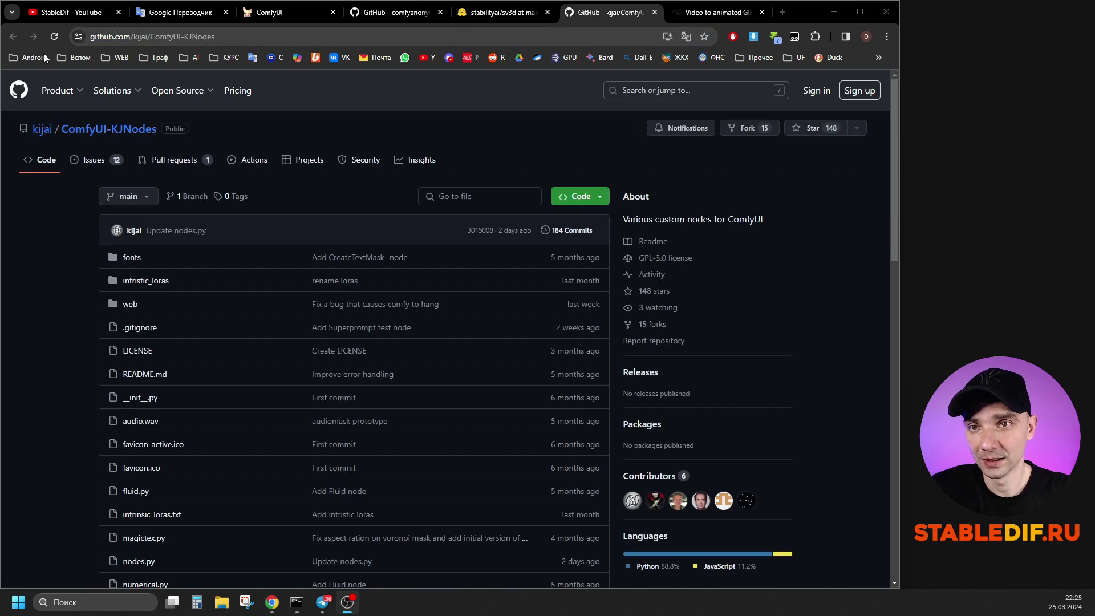
{"action": "left_click", "coordinate": [268, 12]}
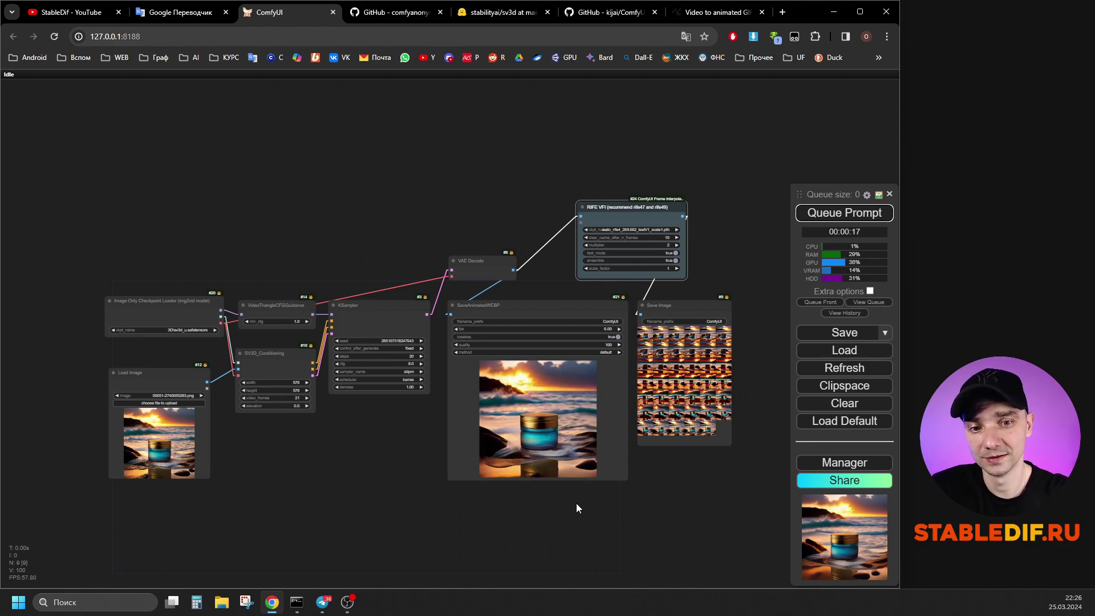
{"action": "key", "text": "ctrl+Tab"}
{"action": "scroll", "coordinate": [401, 275], "scroll_direction": "down", "scroll_amount": 1}
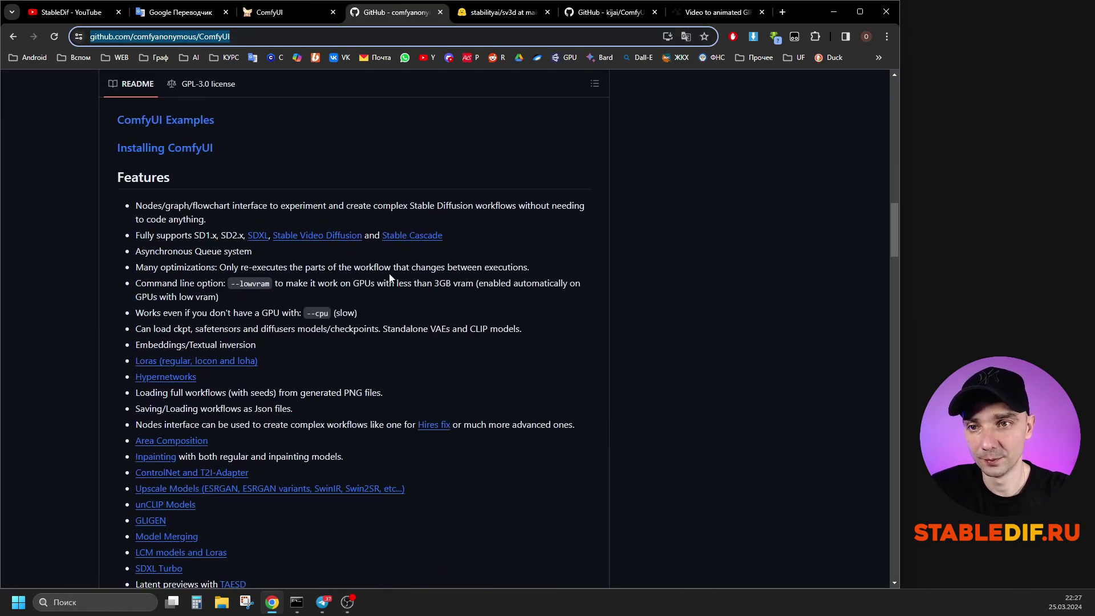
{"action": "scroll", "coordinate": [390, 278], "scroll_direction": "down", "scroll_amount": 20}
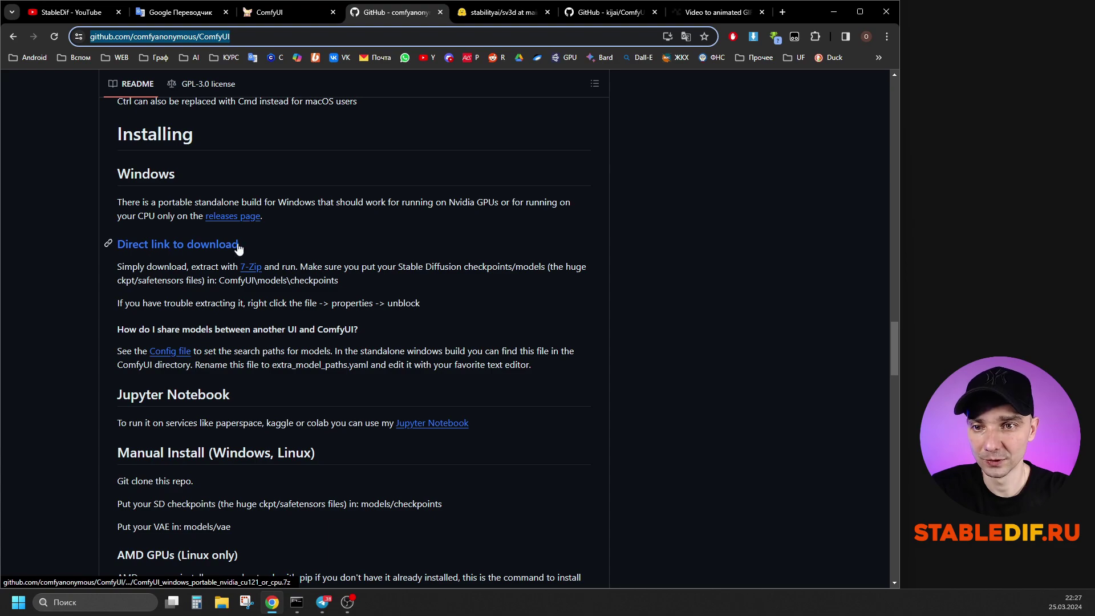
{"action": "left_click", "coordinate": [212, 250]}
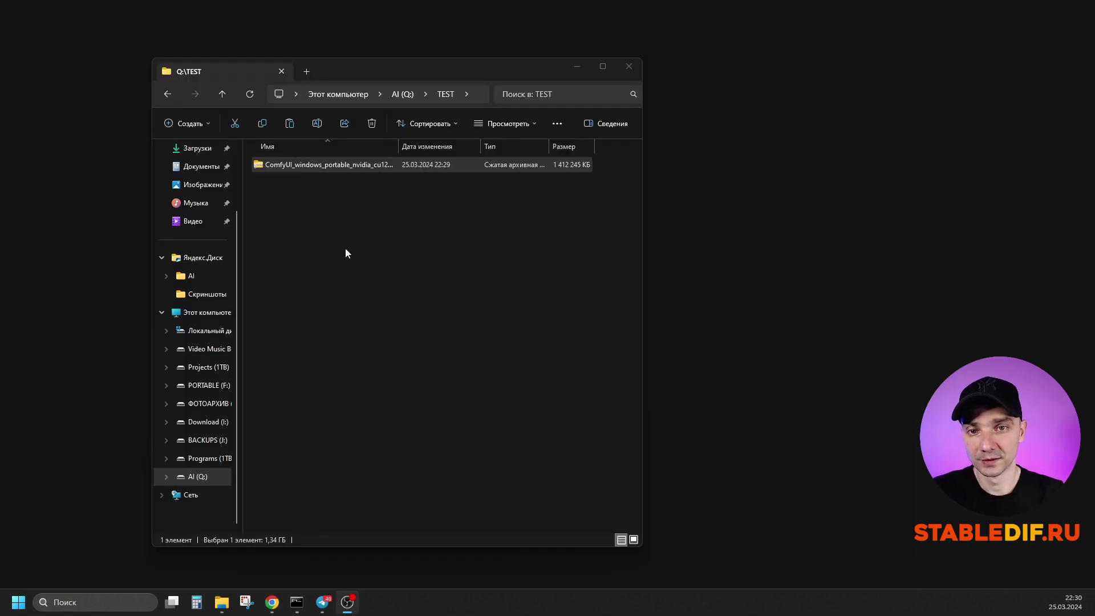
- Extract the ComfyUI_windows_portable_nvidia archive in Q:\TEST into its own folder with 7-Zip
{"action": "right_click", "coordinate": [319, 166]}
{"action": "mouse_move", "coordinate": [380, 257]}
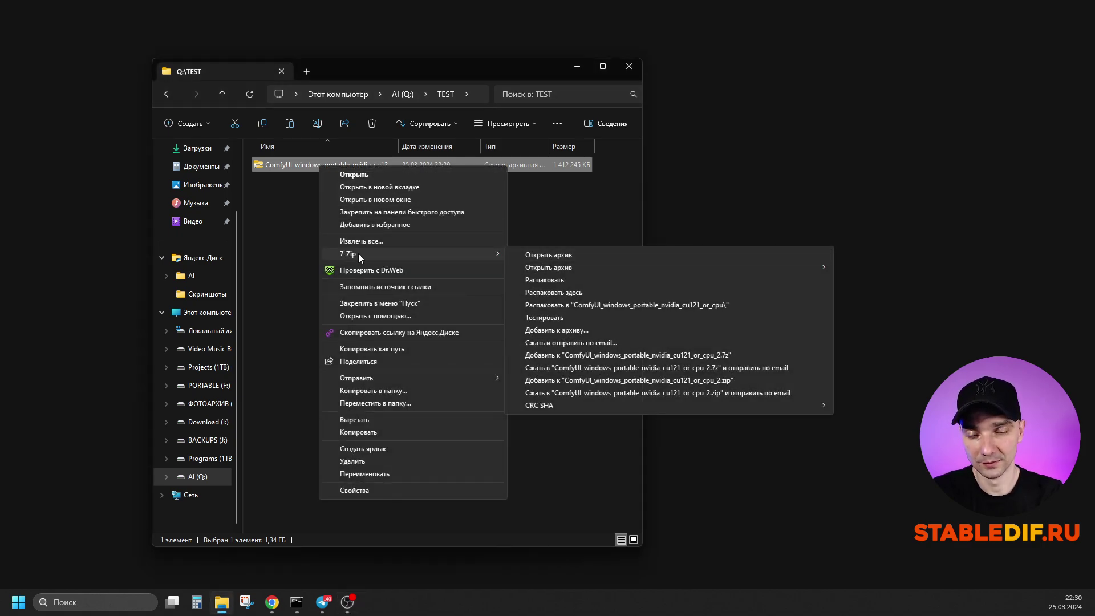
{"action": "left_click", "coordinate": [546, 282]}
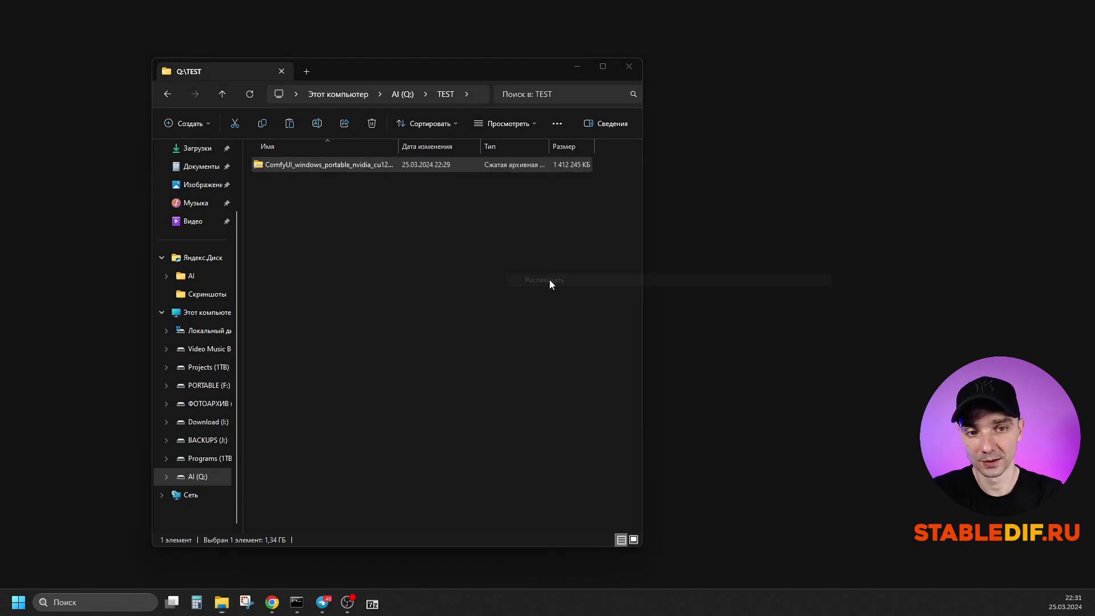
{"action": "left_click", "coordinate": [406, 426]}
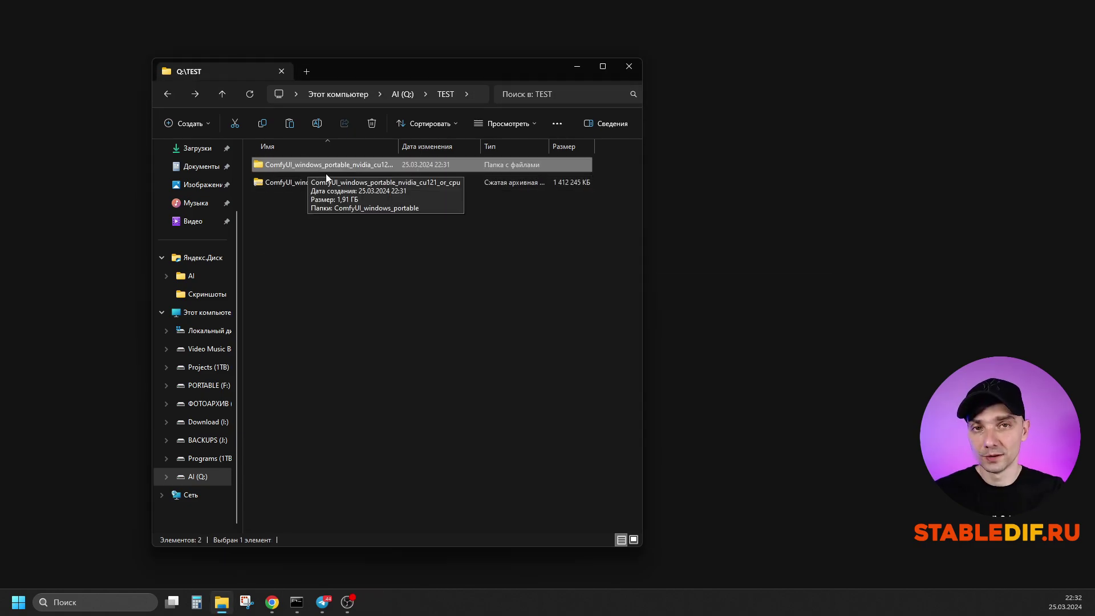
- Rename the extracted folder as ComfyUI
{"action": "left_click", "coordinate": [294, 164]}
{"action": "left_click_drag", "start_coordinate": [293, 165], "coordinate": [455, 169]}
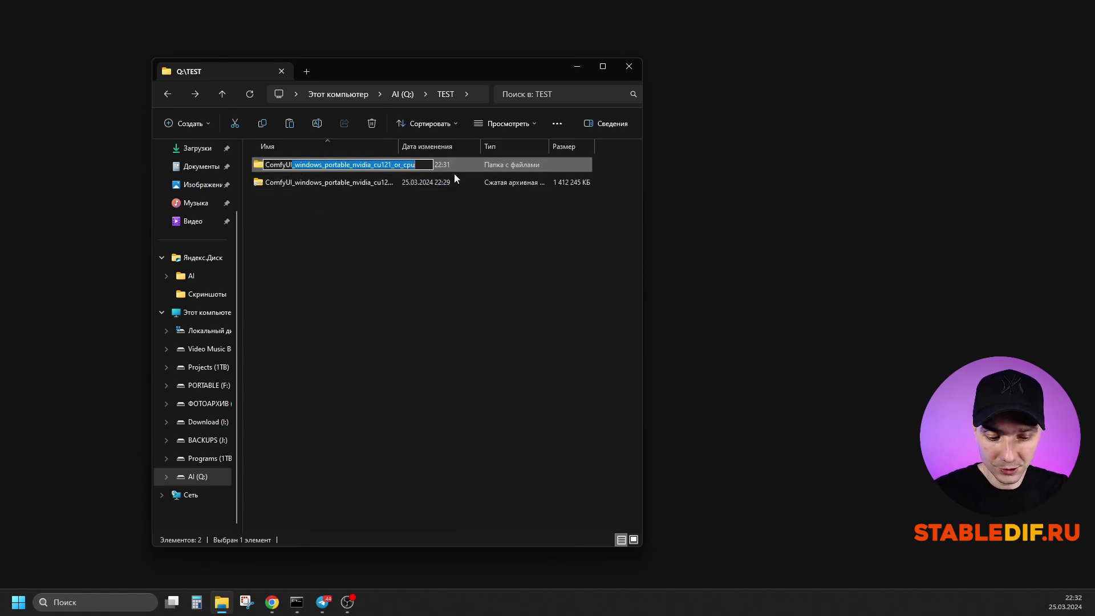
{"action": "key", "text": "BackSpace"}
{"action": "key", "text": "Return"}
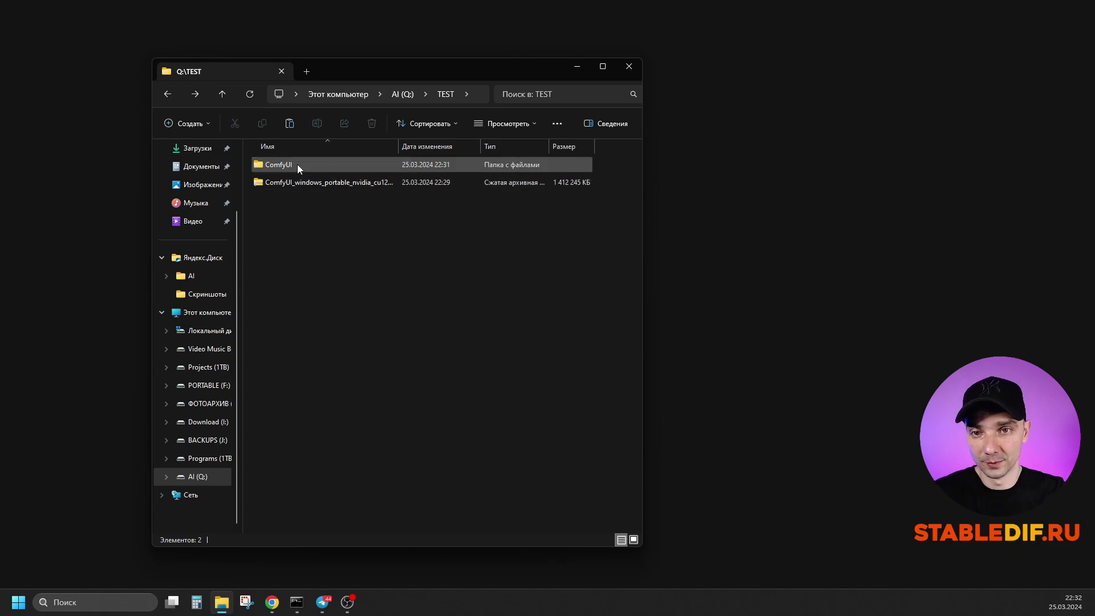
- Move everything inside ComfyUI_windows_portable up into the parent ComfyUI folder and delete the emptied ComfyUI_windows_portable folder
{"action": "double_click", "coordinate": [292, 164]}
{"action": "left_click", "coordinate": [315, 169]}
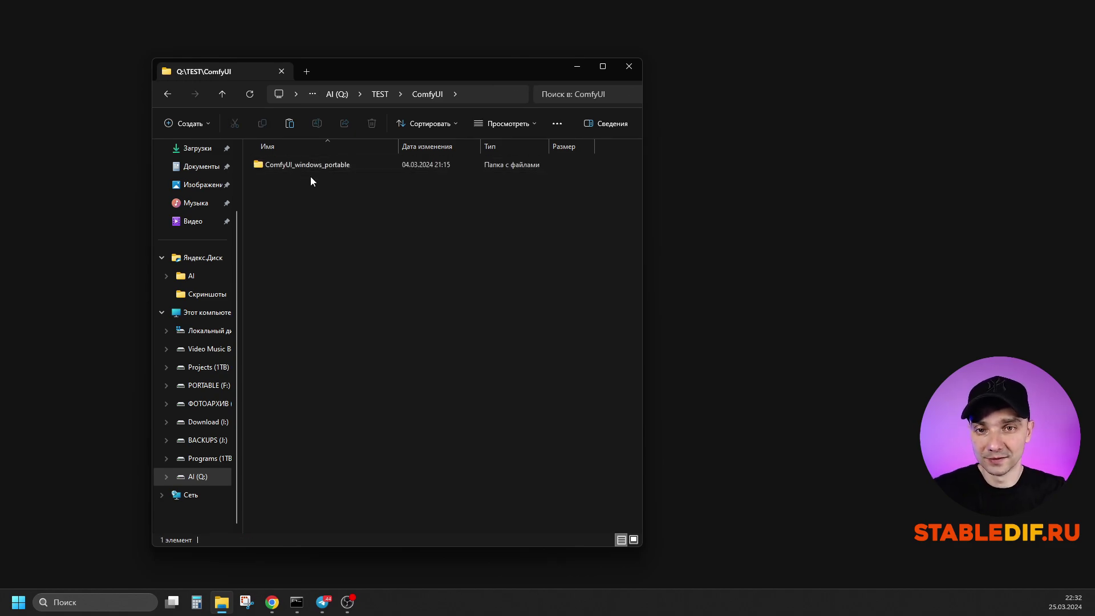
{"action": "double_click", "coordinate": [327, 166]}
{"action": "key", "text": "ctrl+a"}
{"action": "right_click", "coordinate": [315, 202]}
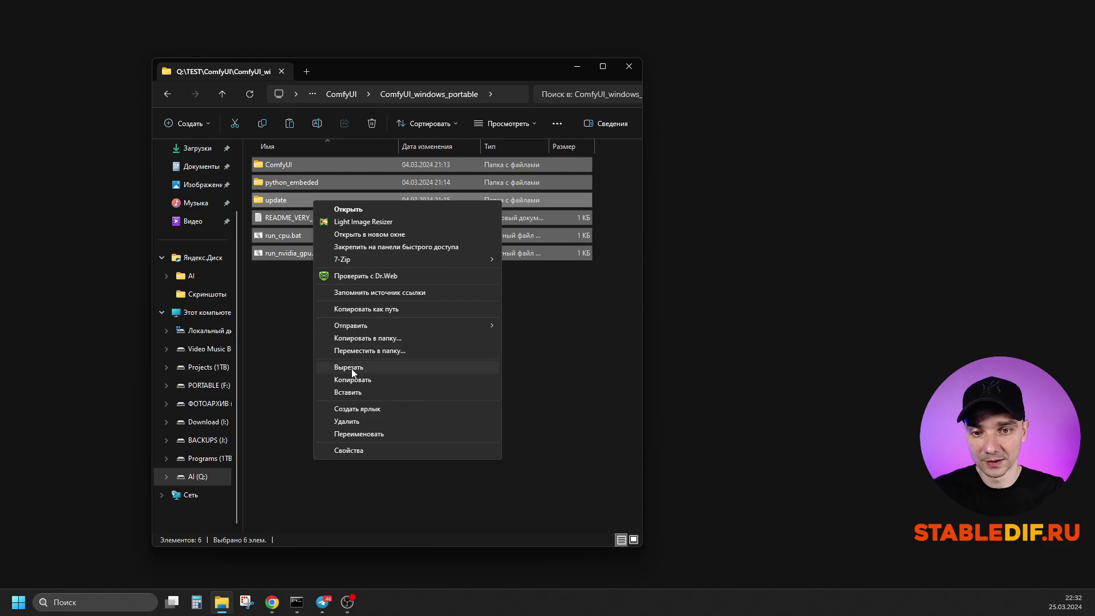
{"action": "left_click", "coordinate": [361, 368]}
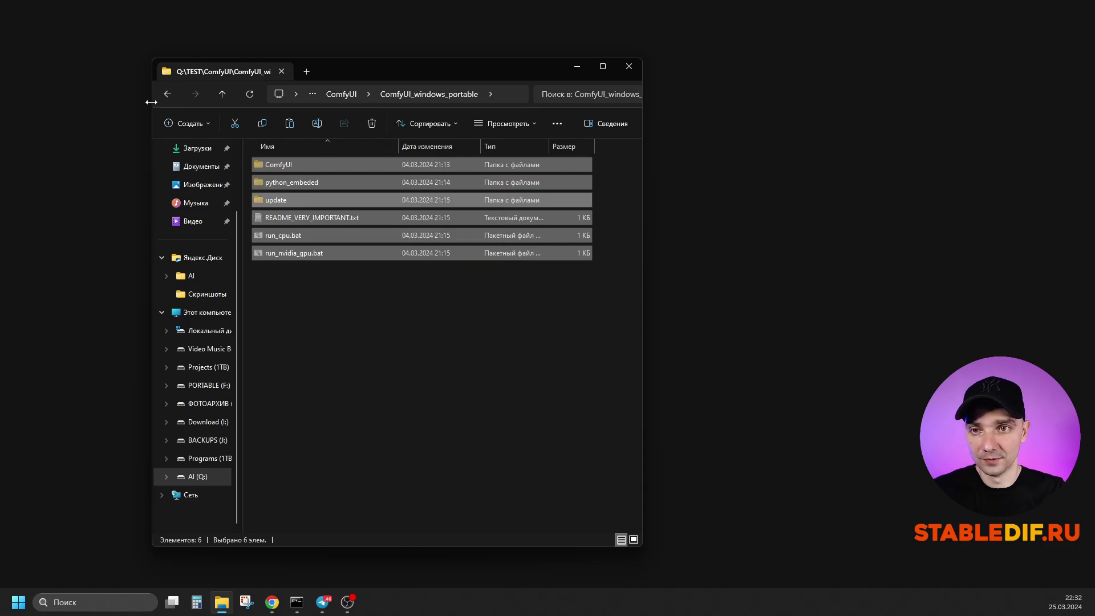
{"action": "left_click", "coordinate": [168, 96]}
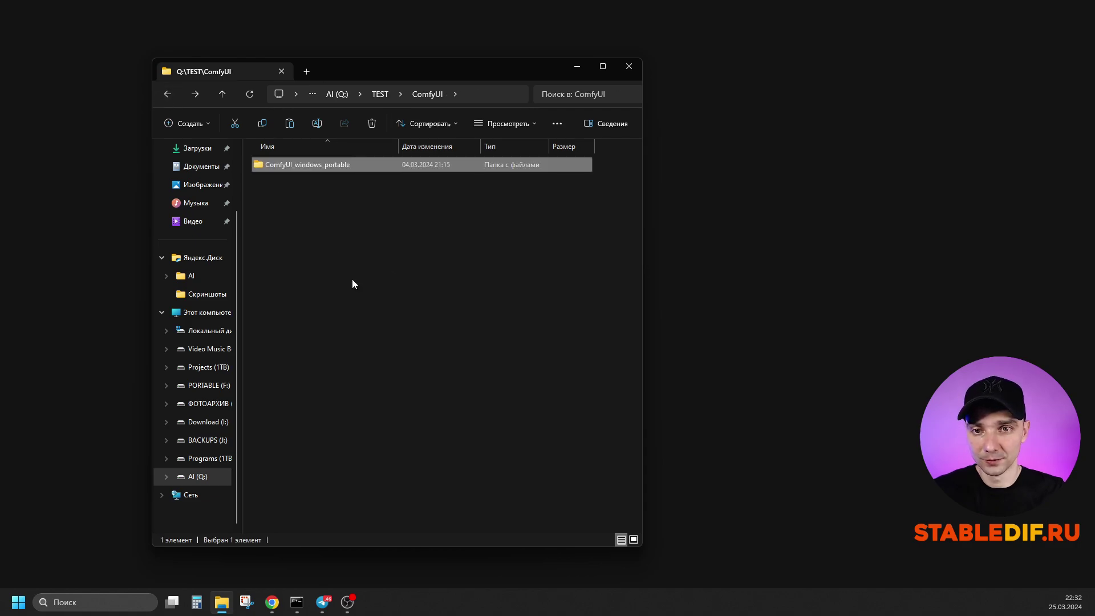
{"action": "right_click", "coordinate": [344, 216]}
{"action": "left_click", "coordinate": [406, 290]}
{"action": "left_click", "coordinate": [310, 363]}
{"action": "left_click", "coordinate": [331, 164]}
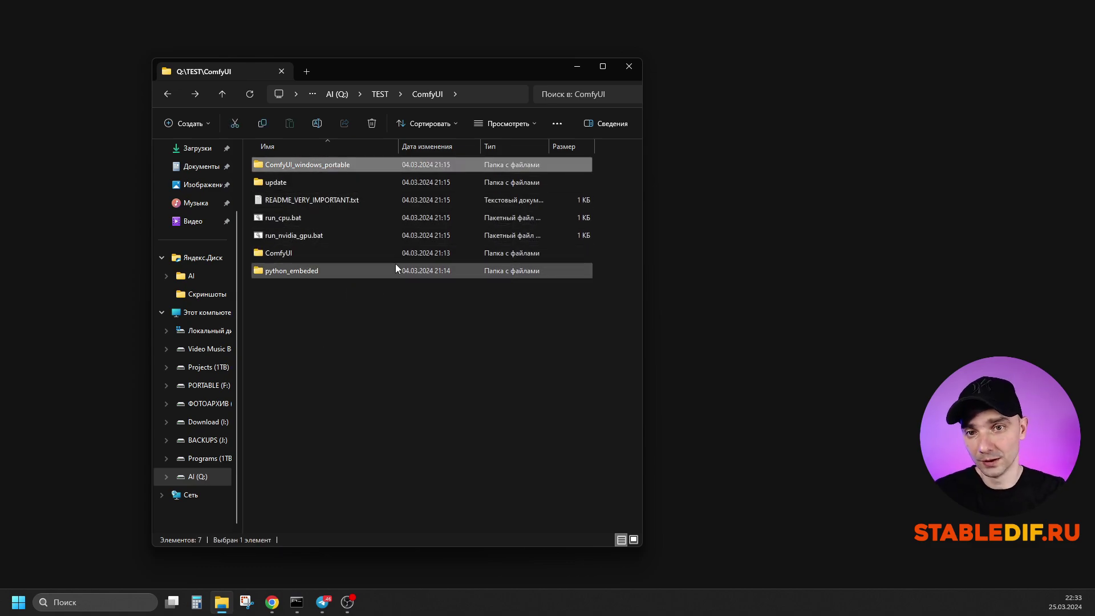
{"action": "key", "text": "Delete"}
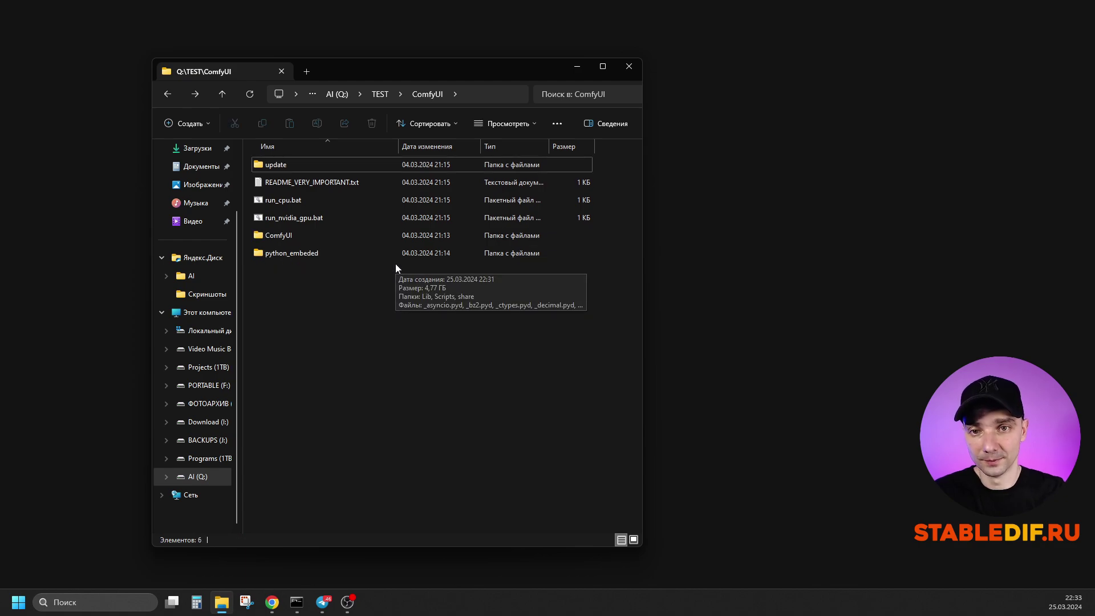
- Run update_comfyui.bat from the update folder and close its console once it has finished
{"action": "double_click", "coordinate": [289, 163]}
{"action": "left_click", "coordinate": [292, 184]}
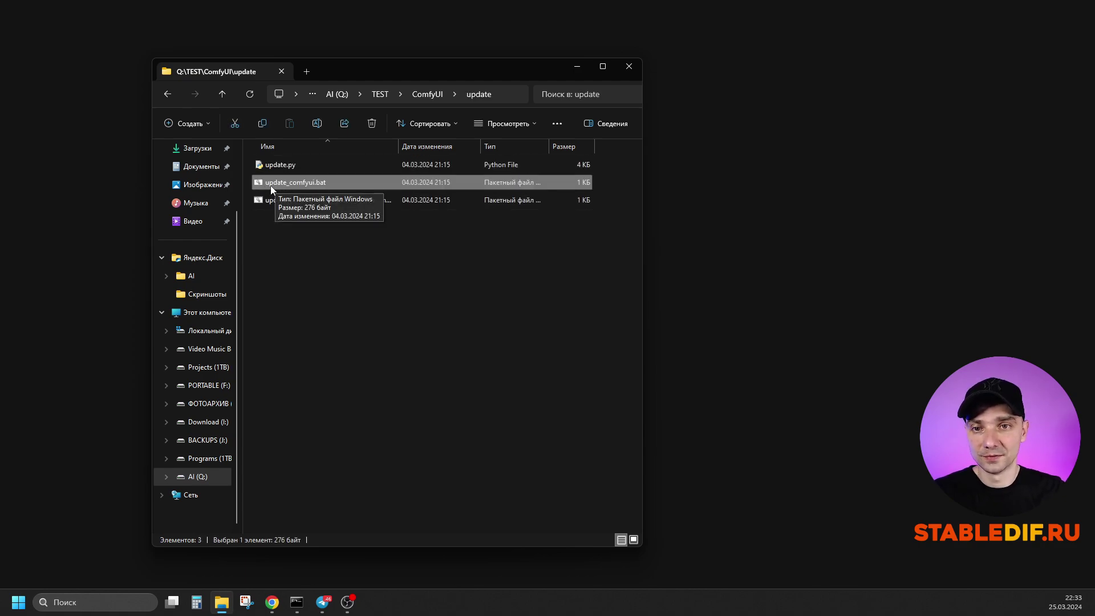
{"action": "double_click", "coordinate": [311, 184]}
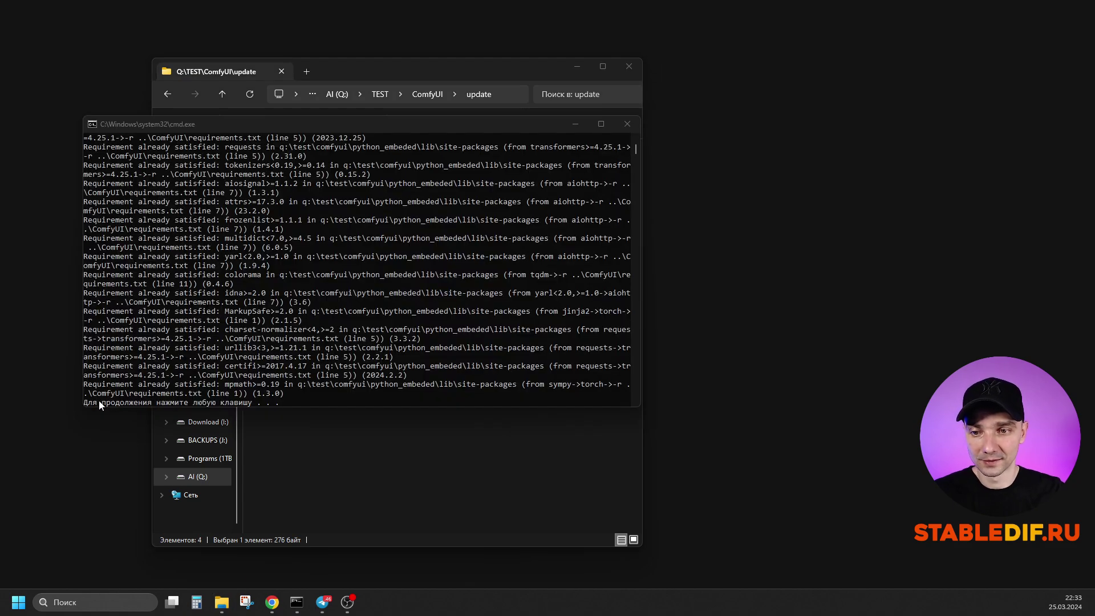
{"action": "left_click", "coordinate": [279, 401]}
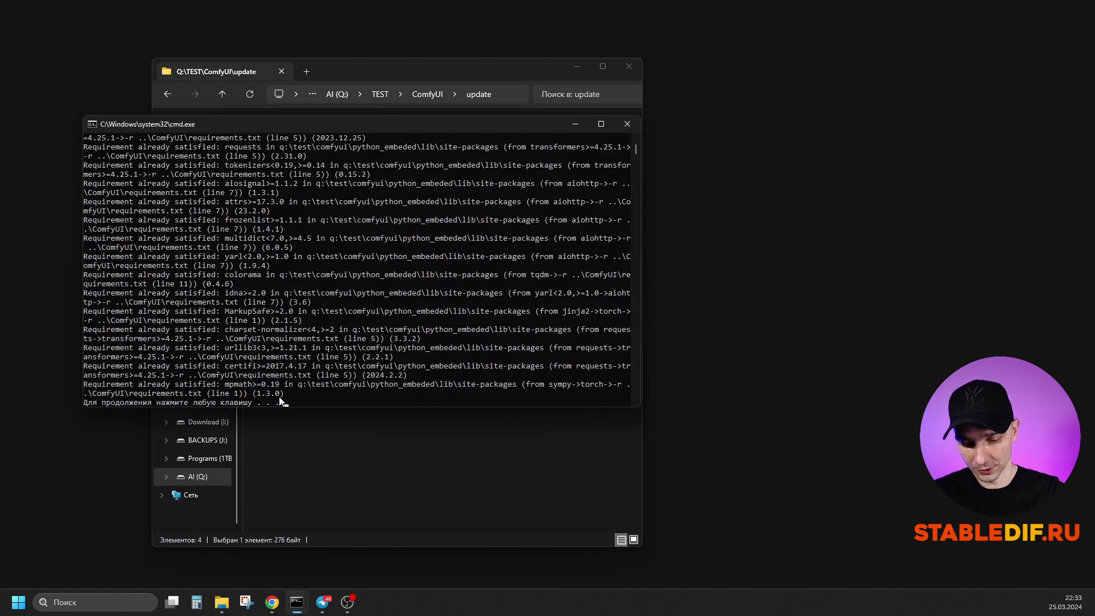
{"action": "key", "text": "Return"}
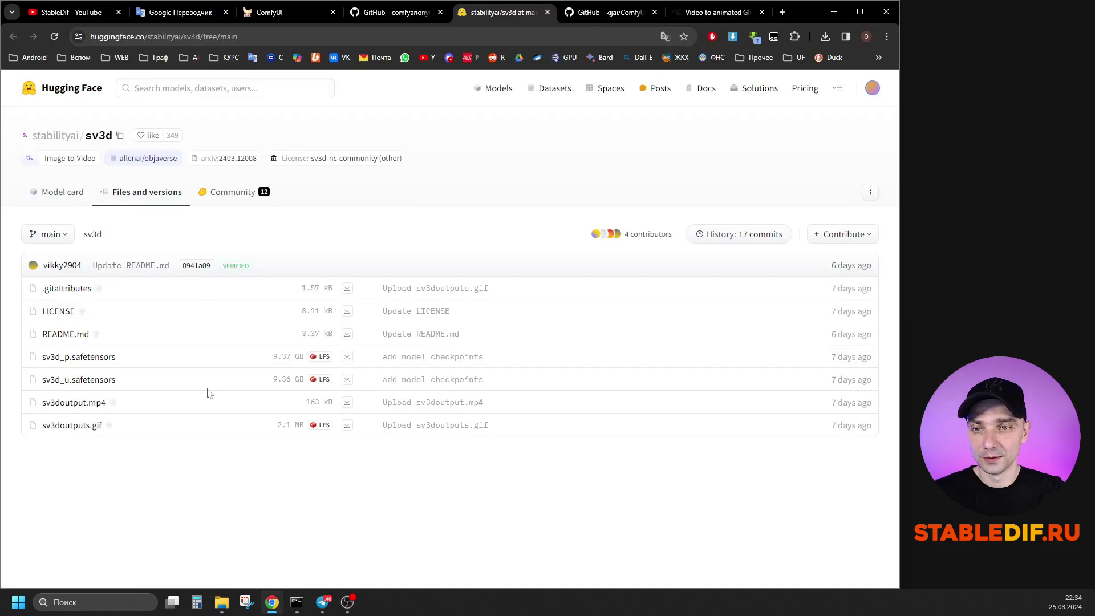
- Download sv3d_u.safetensors from stabilityai/sv3d on Hugging Face and open the models\checkpoints folder of the ComfyUI installation
{"action": "double_click", "coordinate": [48, 389]}
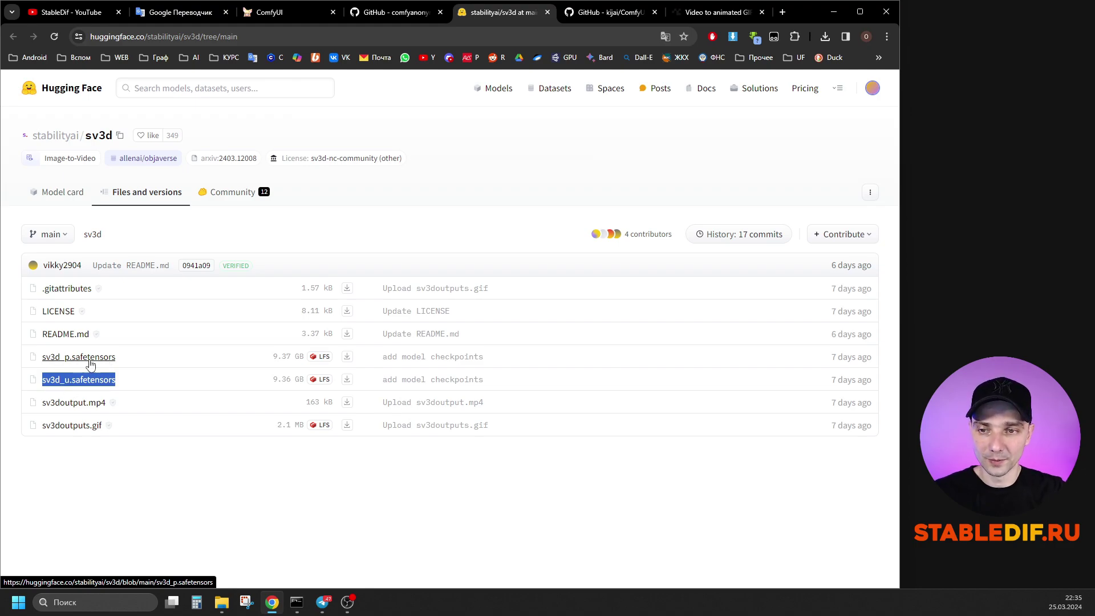
{"action": "left_click", "coordinate": [348, 380]}
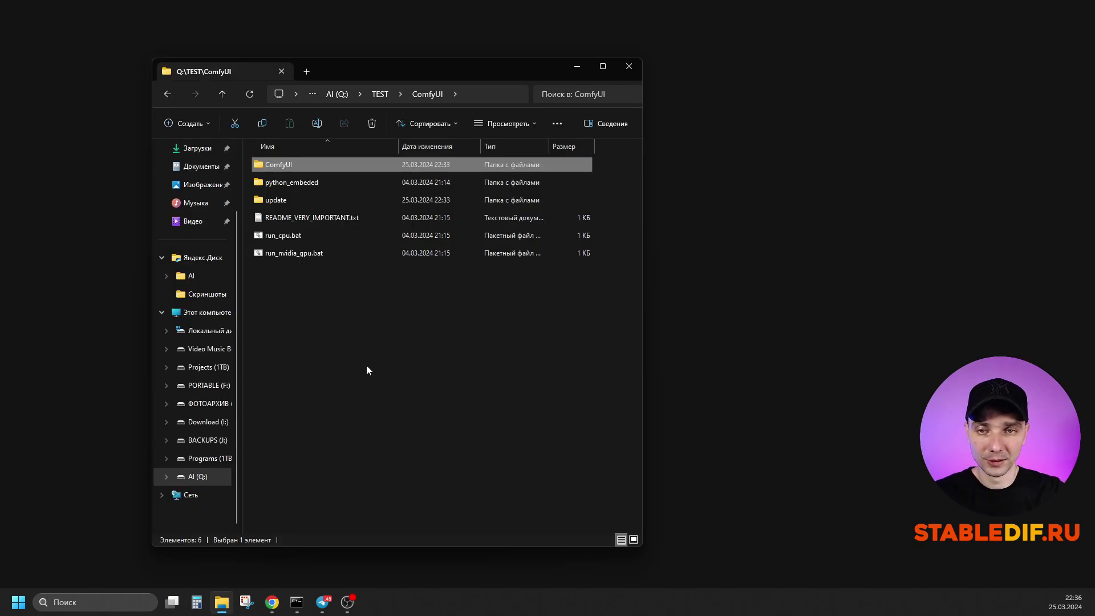
{"action": "double_click", "coordinate": [288, 163]}
{"action": "double_click", "coordinate": [272, 307]}
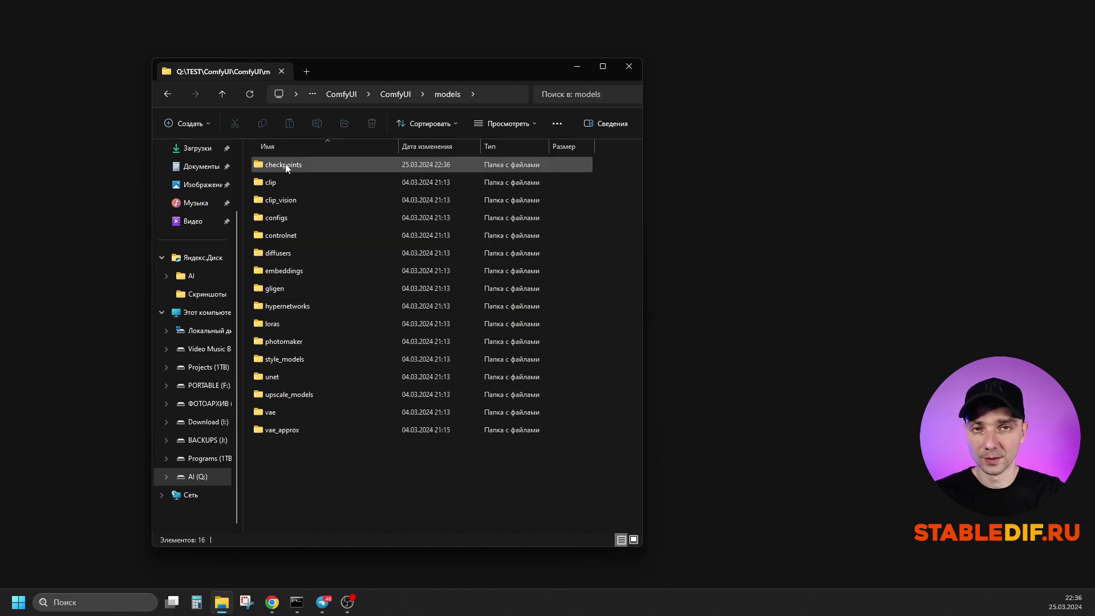
{"action": "double_click", "coordinate": [285, 165]}
{"action": "left_click", "coordinate": [284, 182]}
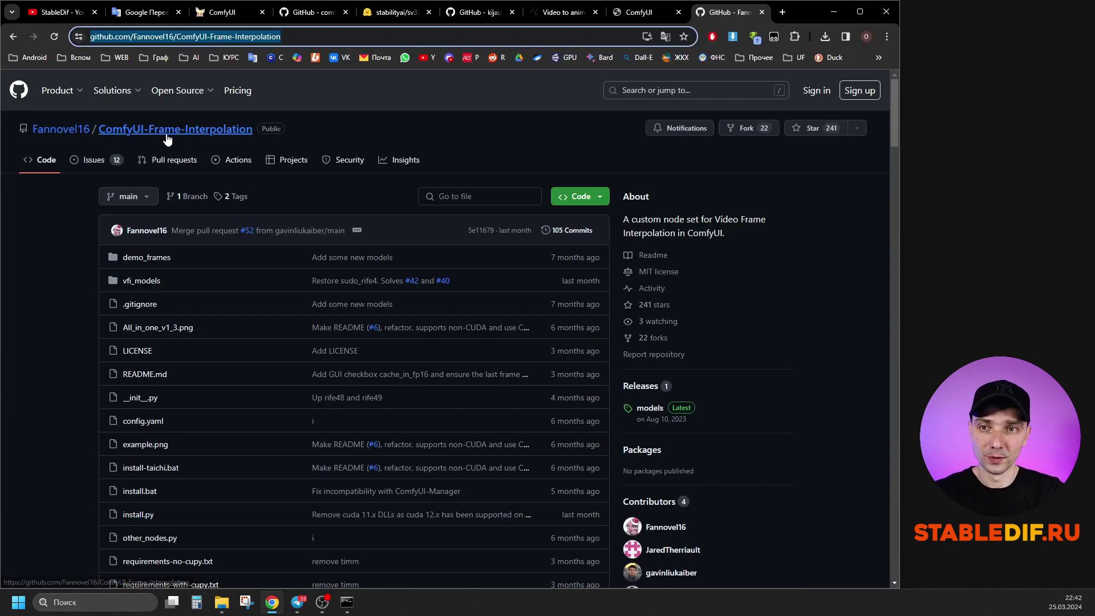
- Download the Fannovel16/ComfyUI-Frame-Interpolation repository as a ZIP and copy it into ComfyUI's custom_nodes folder
{"action": "left_click", "coordinate": [586, 196]}
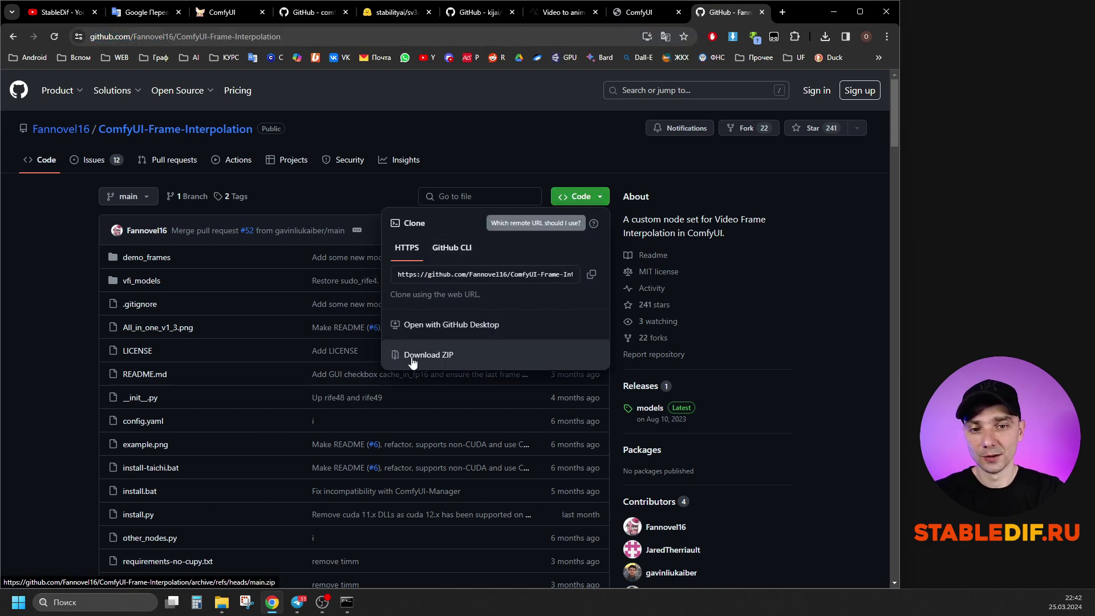
{"action": "left_click", "coordinate": [429, 356]}
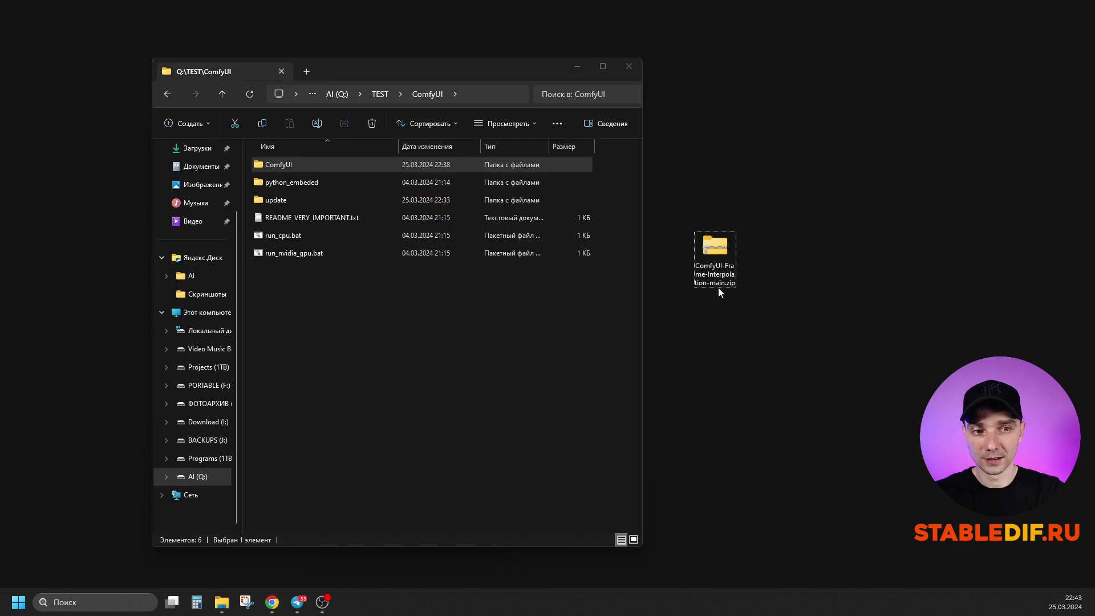
{"action": "left_click", "coordinate": [279, 163]}
{"action": "double_click", "coordinate": [278, 164]}
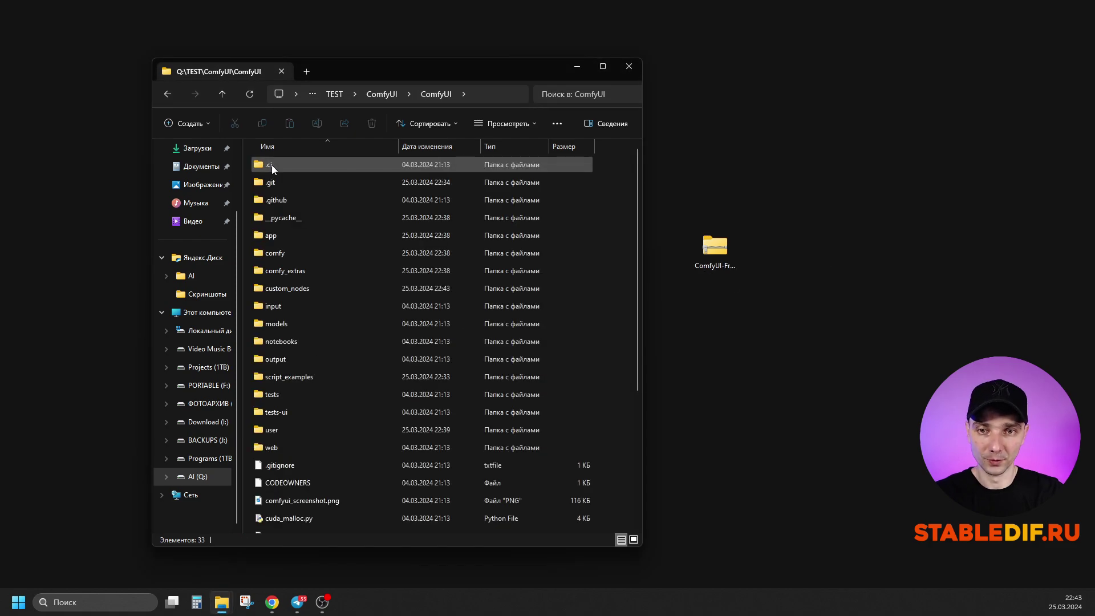
{"action": "double_click", "coordinate": [290, 289]}
{"action": "left_click_drag", "start_coordinate": [715, 246], "coordinate": [336, 304]}
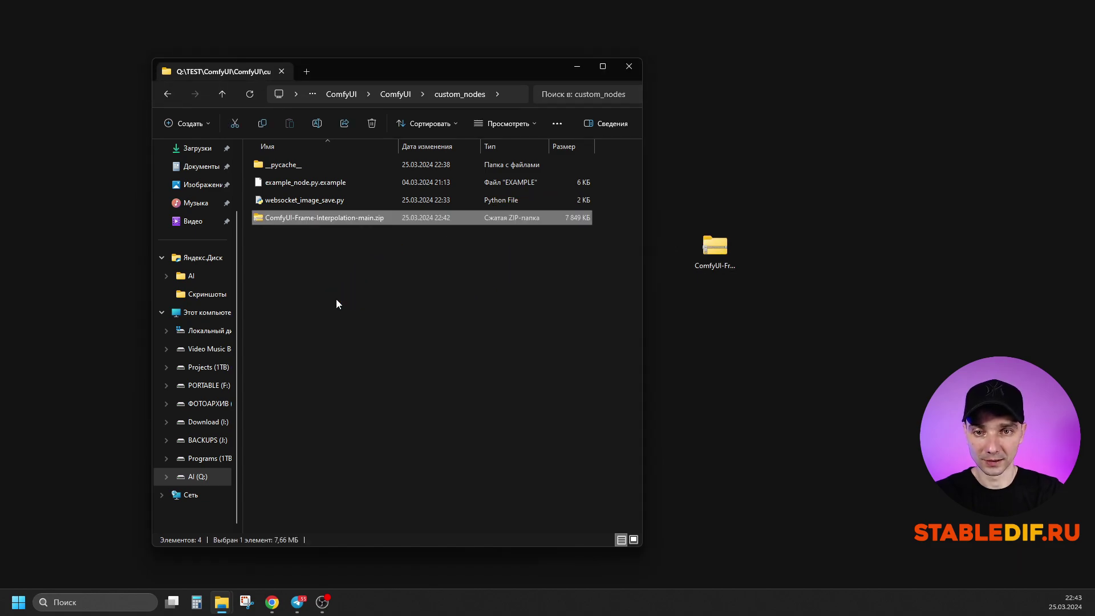
- Extract ComfyUI-Frame-Interpolation-main.zip inside the custom_nodes folder
{"action": "right_click", "coordinate": [295, 219]}
{"action": "mouse_move", "coordinate": [388, 308]}
{"action": "left_click", "coordinate": [535, 334]}
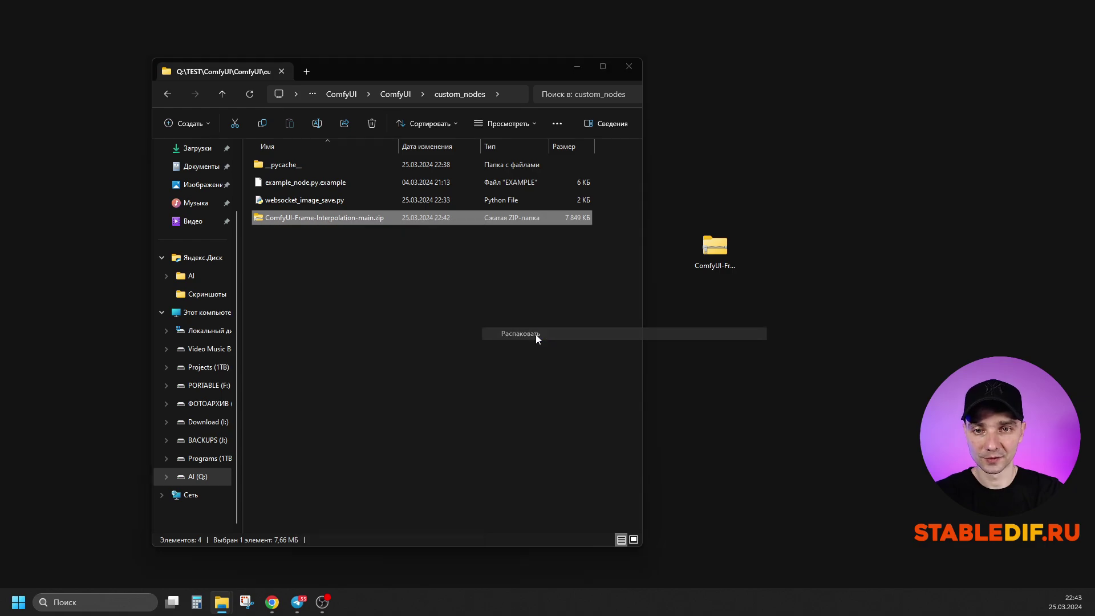
{"action": "left_click", "coordinate": [425, 420]}
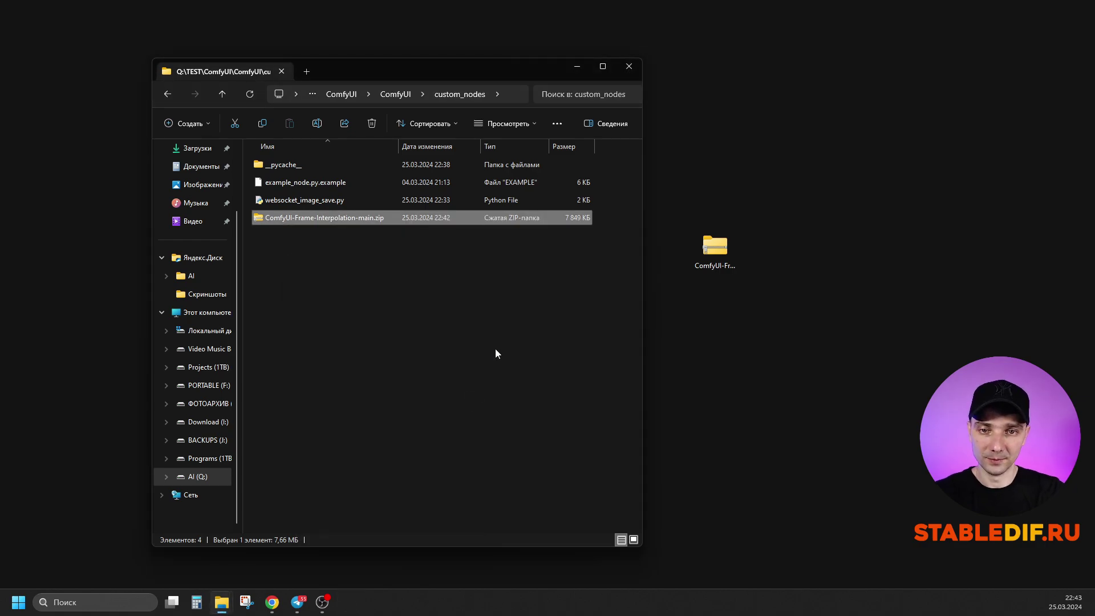
- Rename the extracted folder as ComfyUI-Frame-Interpolation and delete the ZIP archive from custom_nodes
{"action": "left_click", "coordinate": [357, 183]}
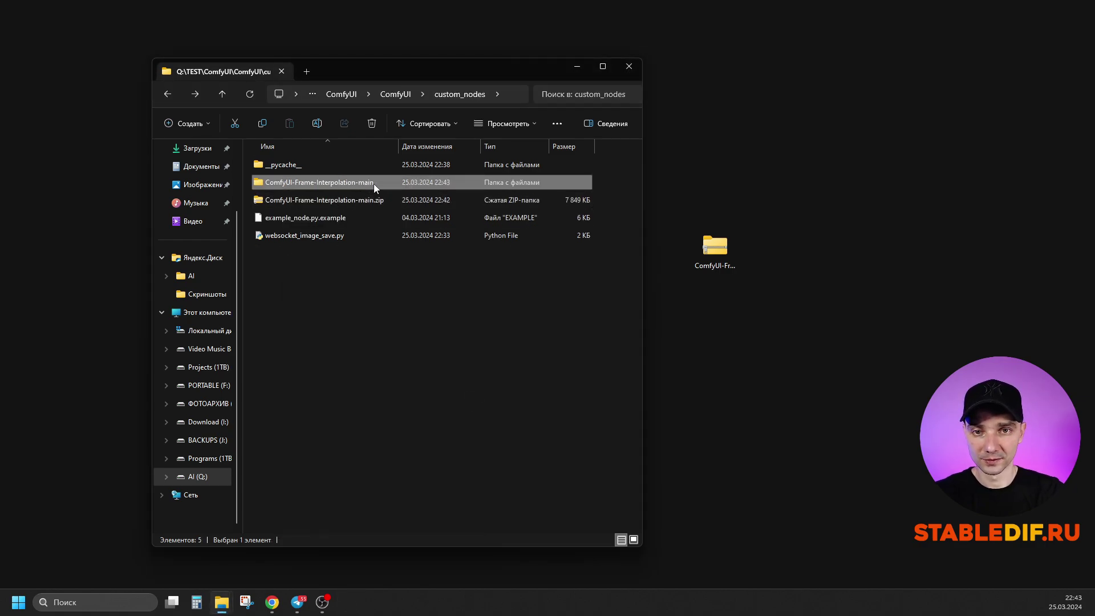
{"action": "double_click", "coordinate": [357, 182]}
{"action": "key", "text": "BackSpace"}
{"action": "key", "text": "BackSpace"}
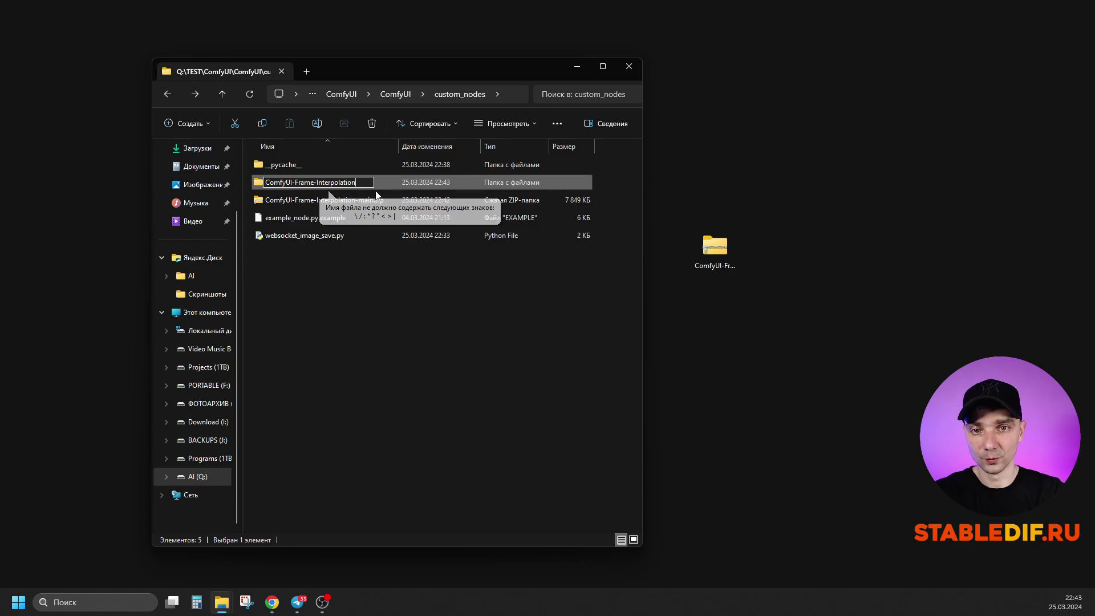
{"action": "key", "text": "Return"}
{"action": "left_click", "coordinate": [357, 202]}
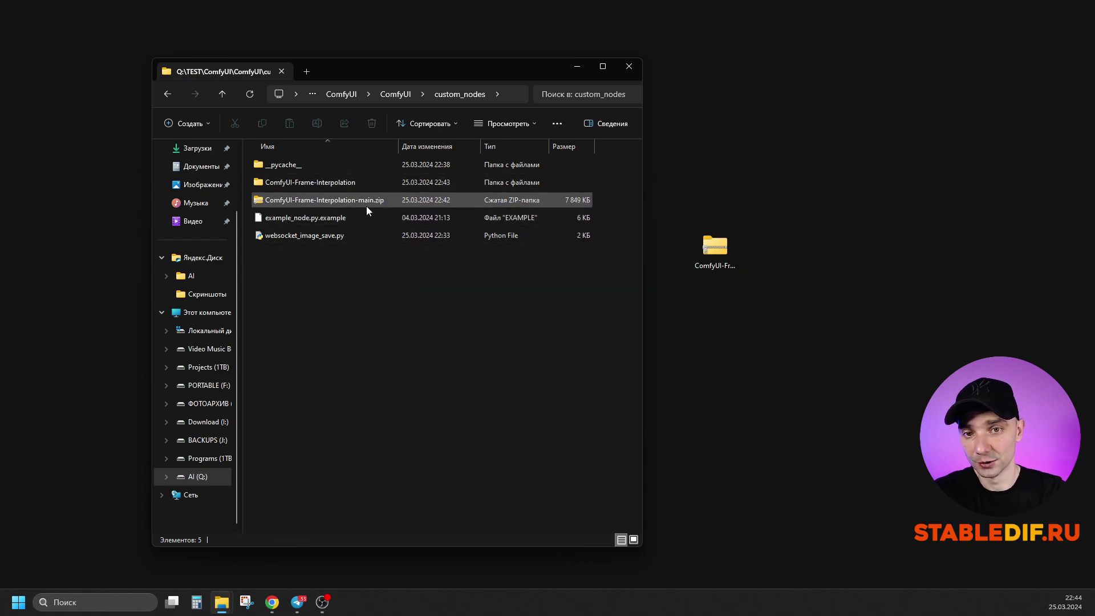
{"action": "key", "text": "Delete"}
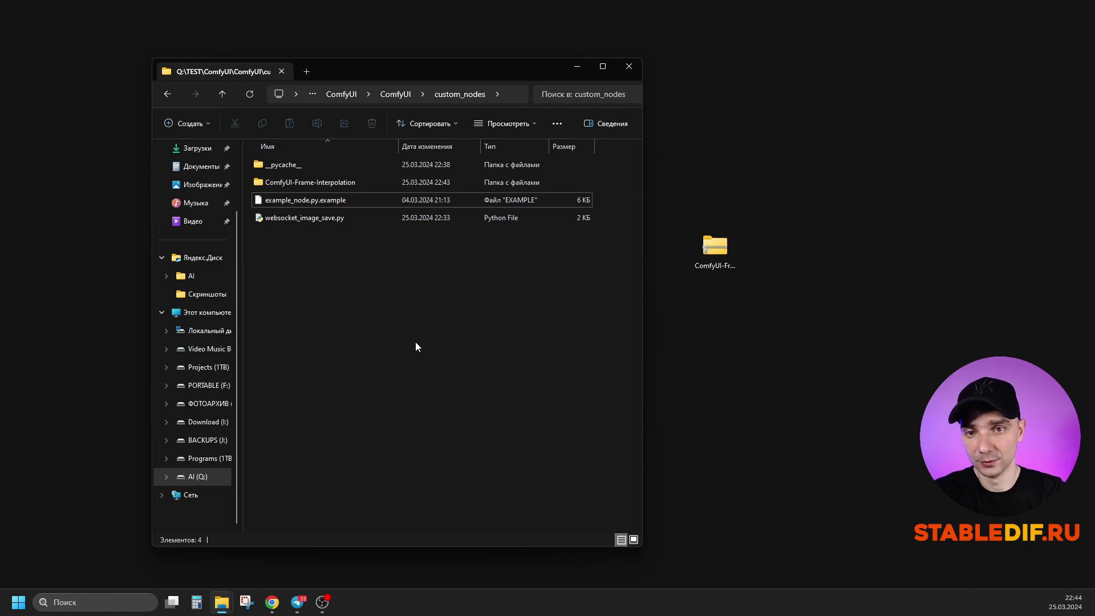
- Start ComfyUI with run_nvidia_gpu.bat from the root ComfyUI folder and load the SD3D.json workflow from the desktop
{"action": "left_click", "coordinate": [341, 94]}
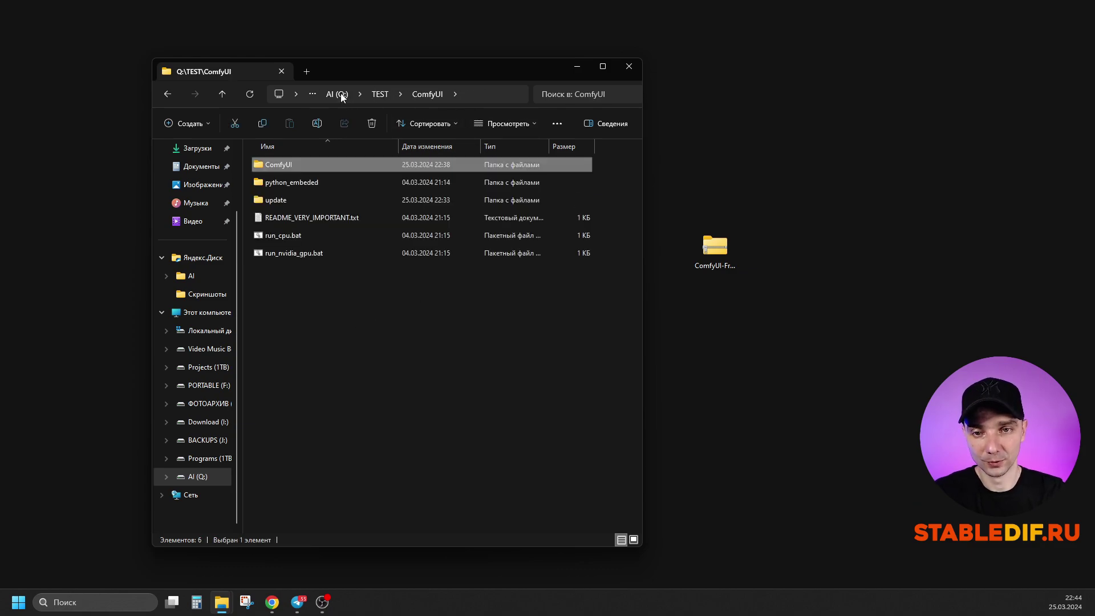
{"action": "double_click", "coordinate": [299, 255]}
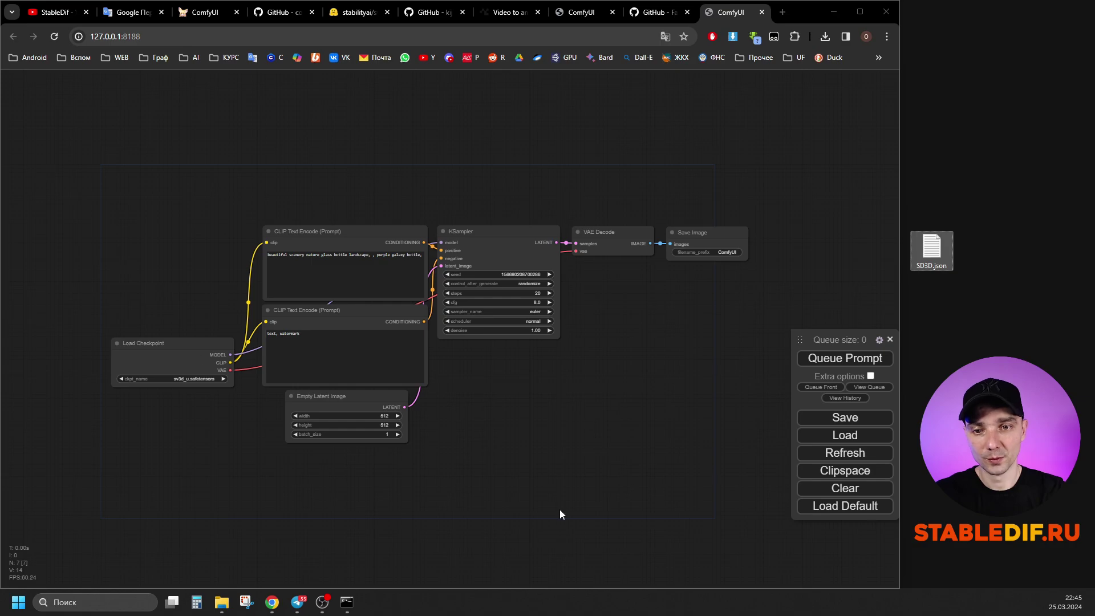
{"action": "left_click_drag", "start_coordinate": [938, 254], "coordinate": [527, 176]}
{"action": "scroll", "coordinate": [246, 432], "scroll_direction": "down", "scroll_amount": 5}
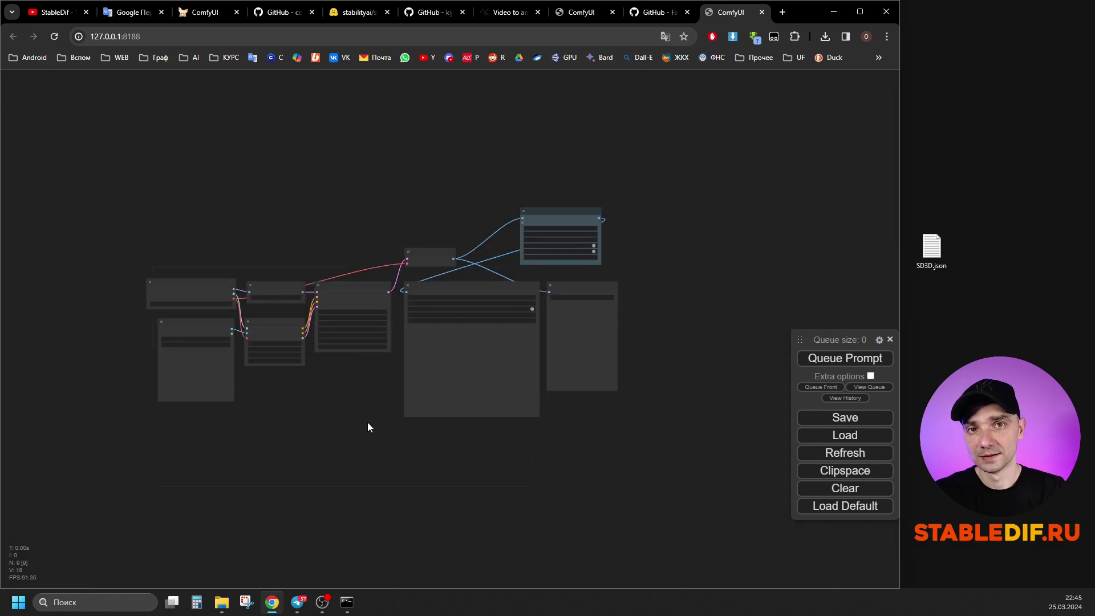
- Set the checkpoint in the Image Only Checkpoint Loader node to sv3d_u.safetensors
{"action": "scroll", "coordinate": [348, 407], "scroll_direction": "up", "scroll_amount": 3}
{"action": "scroll", "coordinate": [389, 385], "scroll_direction": "down", "scroll_amount": 1}
{"action": "scroll", "coordinate": [172, 284], "scroll_direction": "up", "scroll_amount": 2}
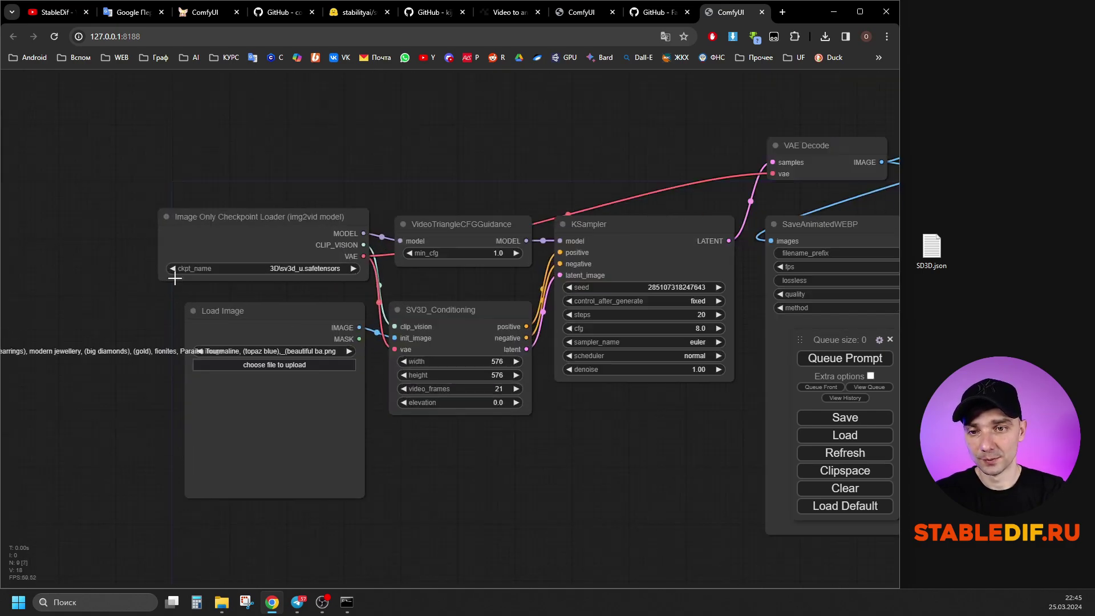
{"action": "scroll", "coordinate": [172, 280], "scroll_direction": "up", "scroll_amount": 5}
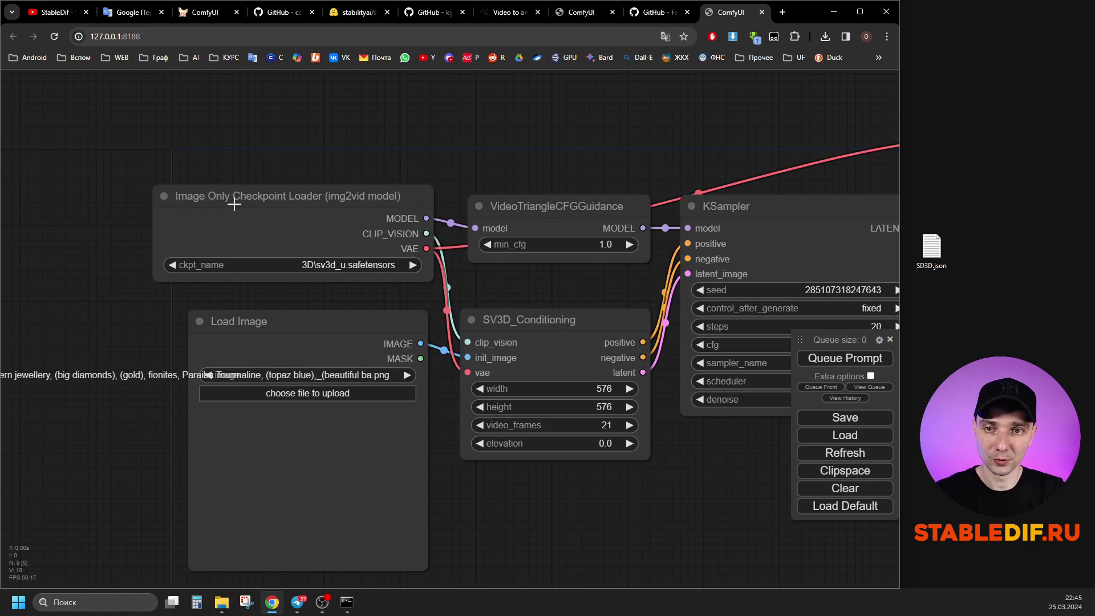
{"action": "left_click", "coordinate": [376, 266]}
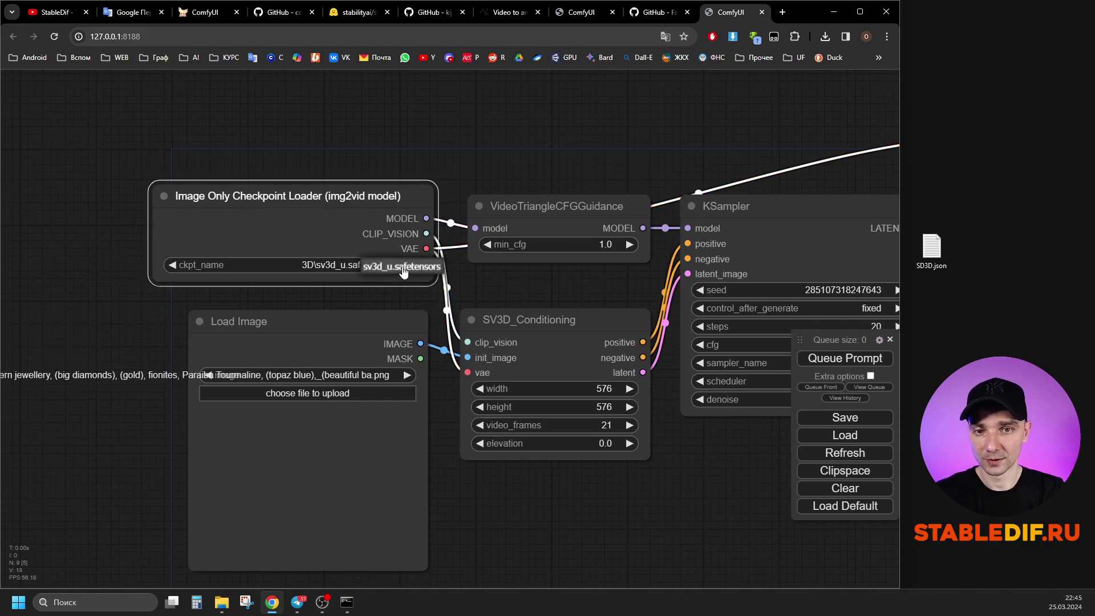
{"action": "left_click", "coordinate": [404, 268]}
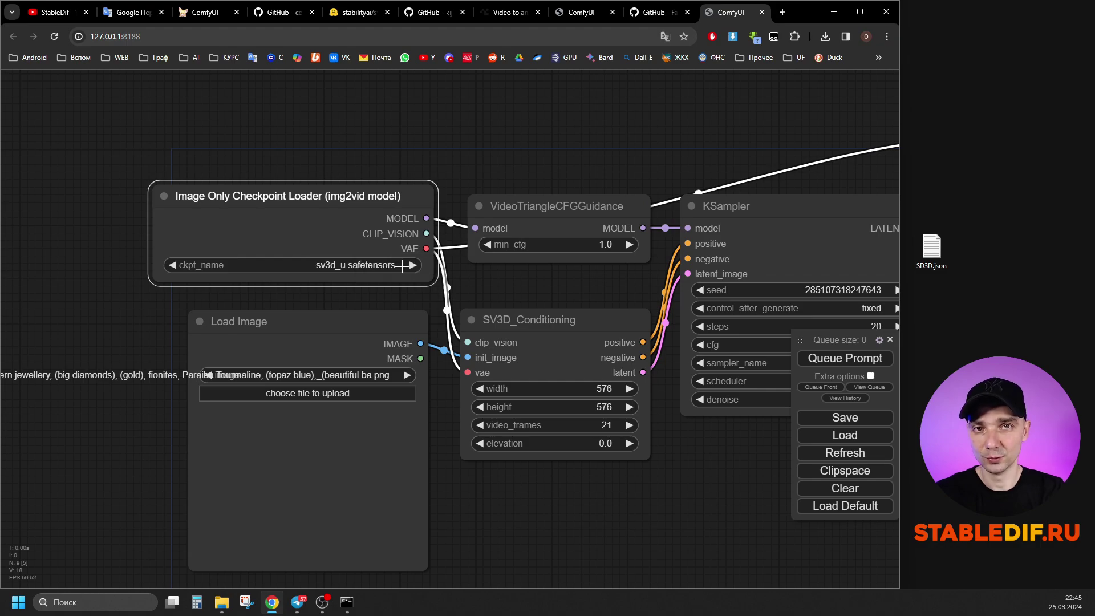
- Load the desktop butterfly image 01890-3541512974.png into the Load Image node
{"action": "scroll", "coordinate": [292, 252], "scroll_direction": "down", "scroll_amount": 3}
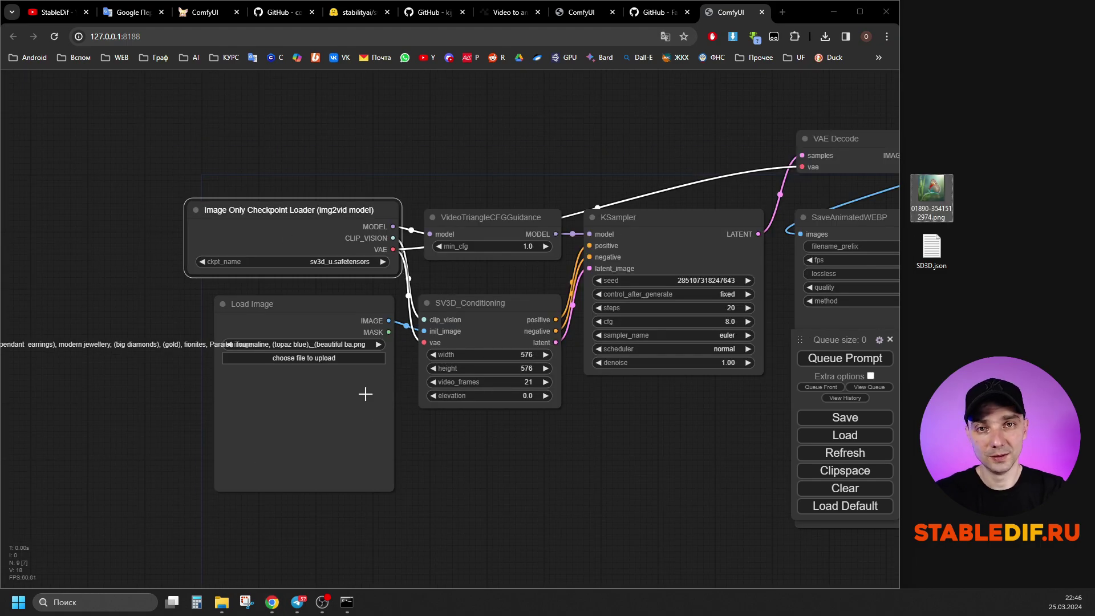
{"action": "left_click_drag", "start_coordinate": [931, 196], "coordinate": [300, 412]}
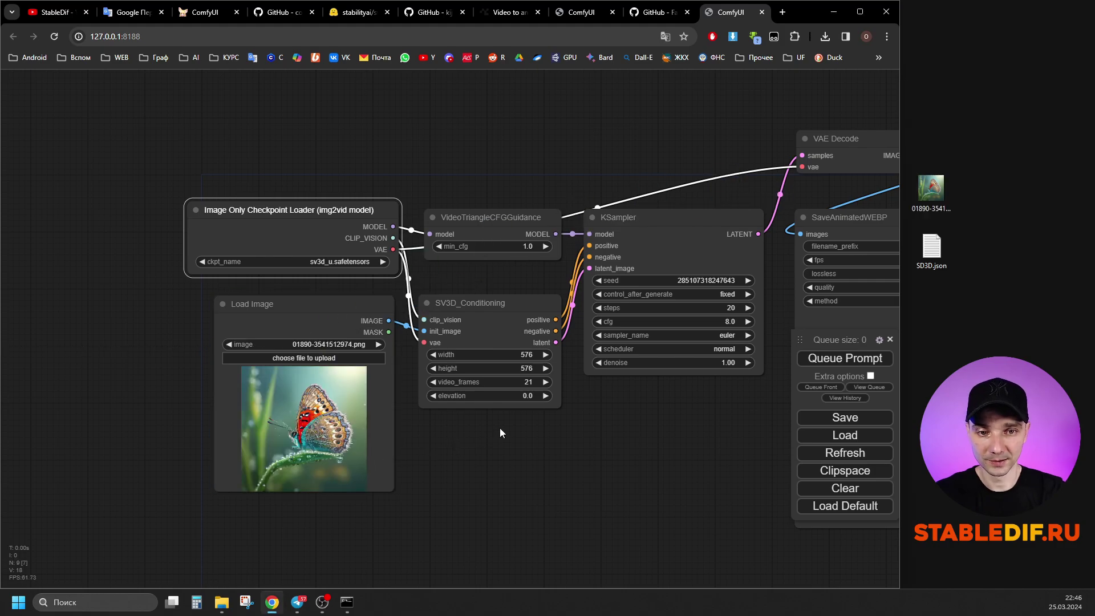
- Examine the RIFE VFI multiplier, the SV3D_Conditioning frame settings and the SaveAnimatedWEBP fps setting
{"action": "scroll", "coordinate": [303, 367], "scroll_direction": "down", "scroll_amount": 2}
{"action": "scroll", "coordinate": [565, 306], "scroll_direction": "up", "scroll_amount": 2}
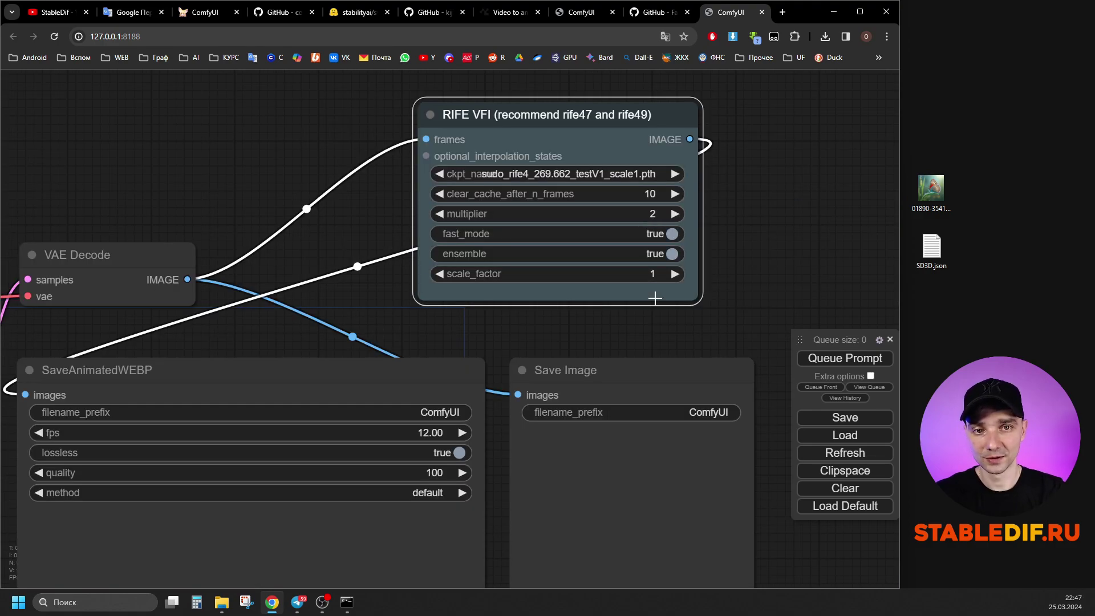
{"action": "scroll", "coordinate": [655, 298], "scroll_direction": "up", "scroll_amount": 2}
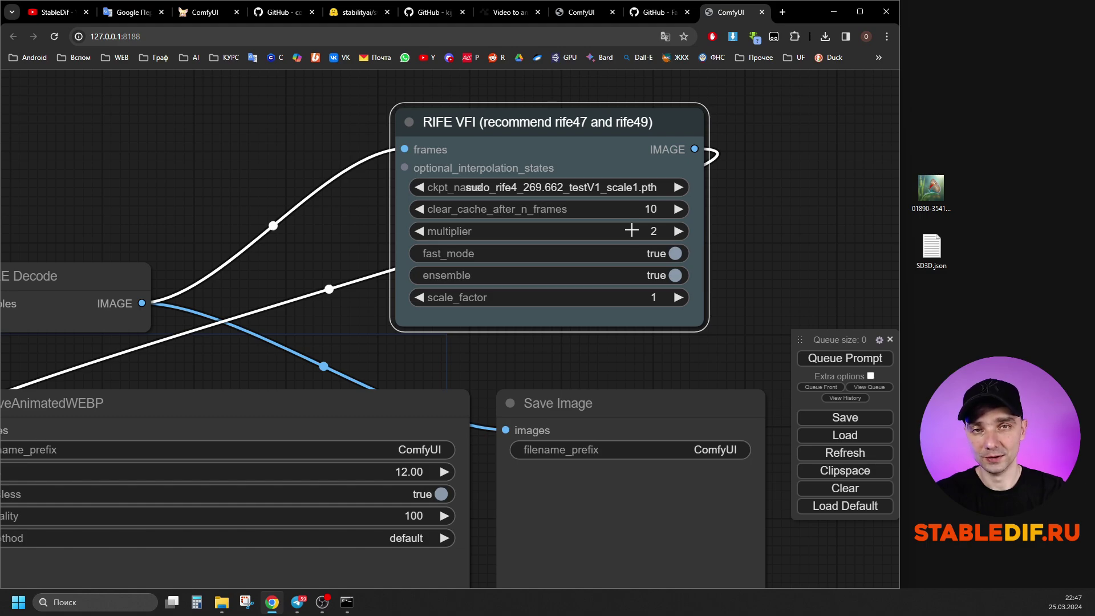
{"action": "scroll", "coordinate": [648, 227], "scroll_direction": "down", "scroll_amount": 6}
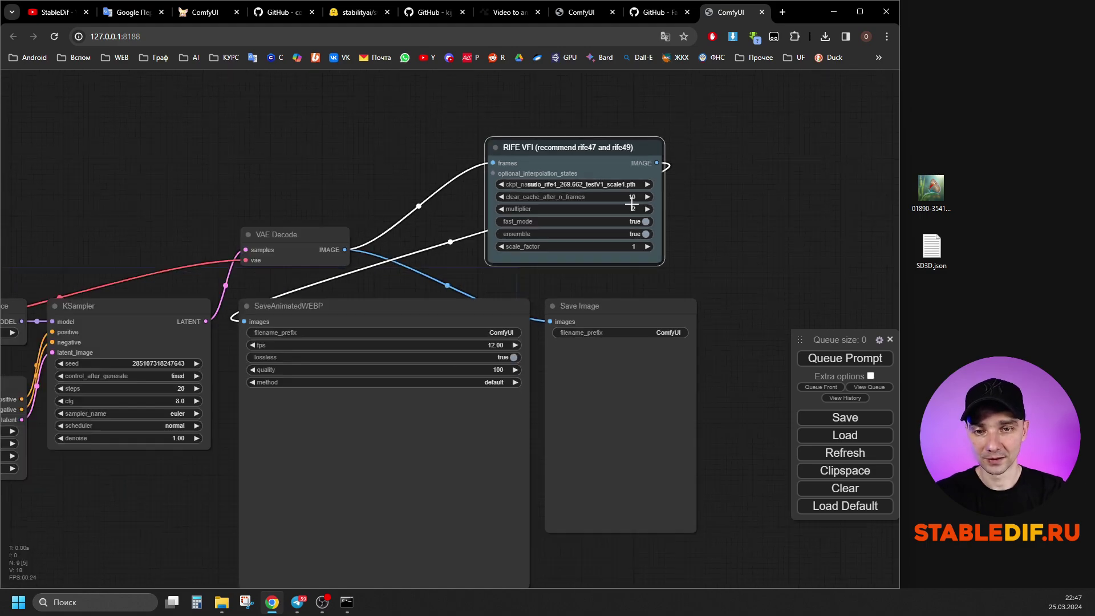
{"action": "scroll", "coordinate": [233, 282], "scroll_direction": "up", "scroll_amount": 2}
{"action": "scroll", "coordinate": [286, 361], "scroll_direction": "up", "scroll_amount": 1}
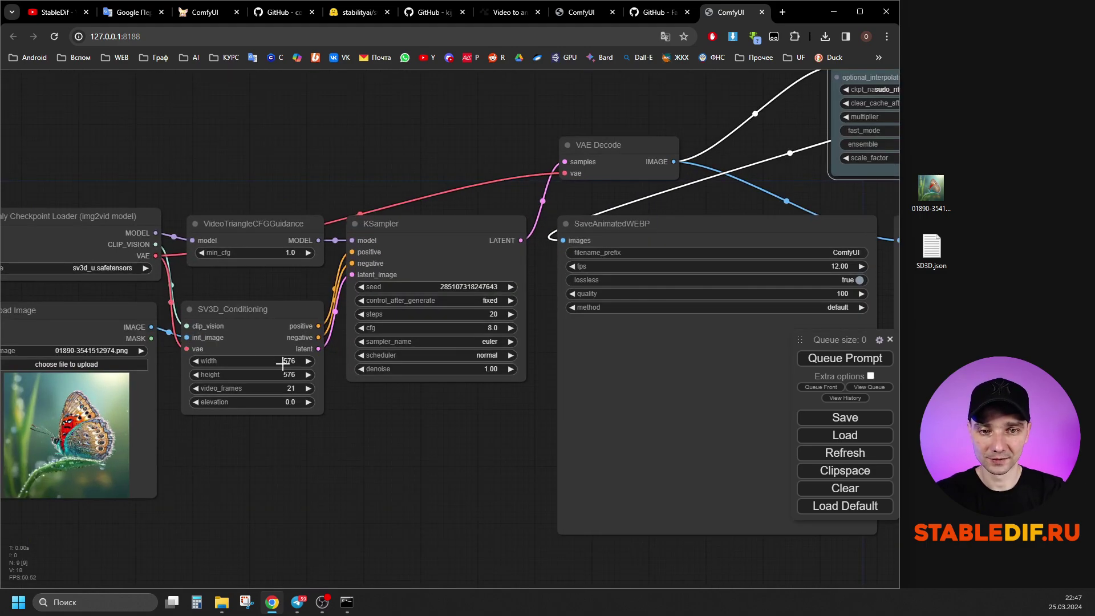
{"action": "scroll", "coordinate": [399, 340], "scroll_direction": "down", "scroll_amount": 2}
{"action": "scroll", "coordinate": [604, 301], "scroll_direction": "up", "scroll_amount": 4}
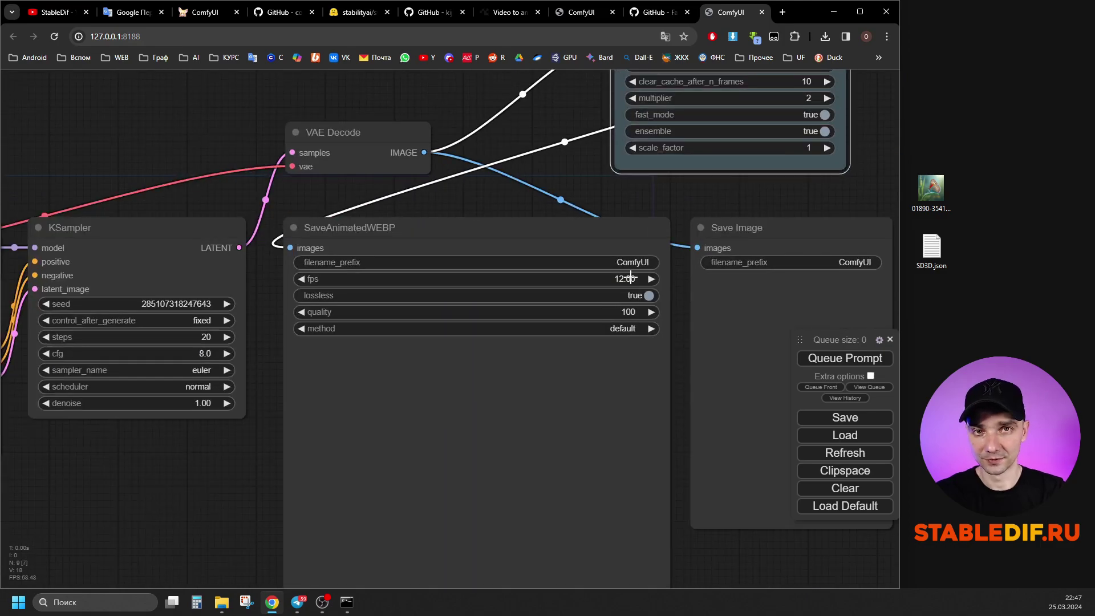
{"action": "scroll", "coordinate": [629, 278], "scroll_direction": "down", "scroll_amount": 4}
{"action": "scroll", "coordinate": [710, 175], "scroll_direction": "up", "scroll_amount": 4}
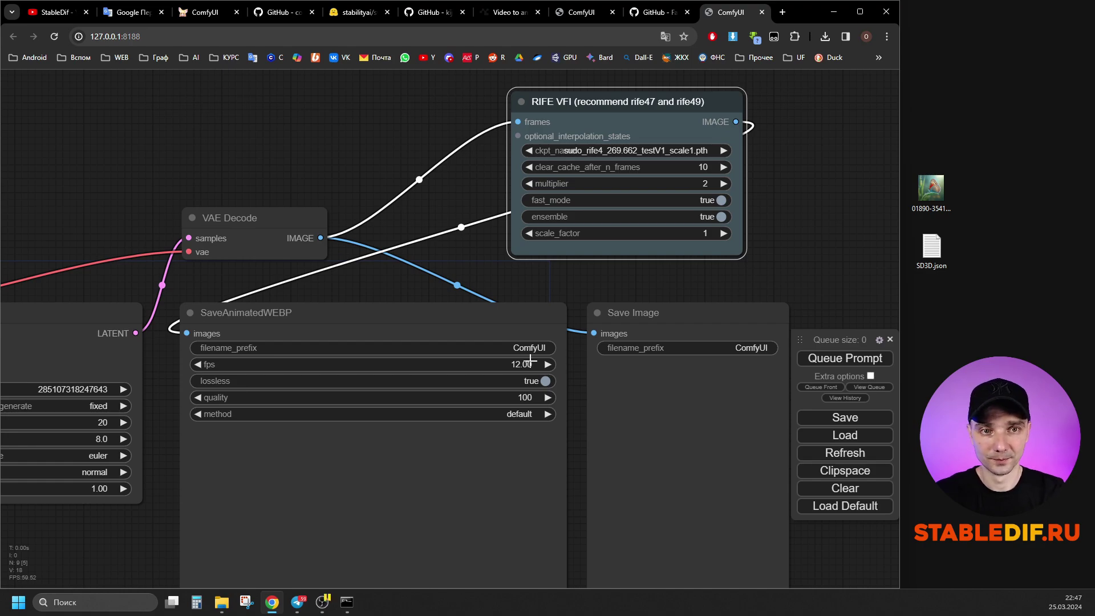
- Queue the prompt to generate the orbit animation from the butterfly image
{"action": "scroll", "coordinate": [530, 360], "scroll_direction": "down", "scroll_amount": 7}
{"action": "left_click", "coordinate": [848, 359]}
{"action": "scroll", "coordinate": [683, 298], "scroll_direction": "up", "scroll_amount": 1}
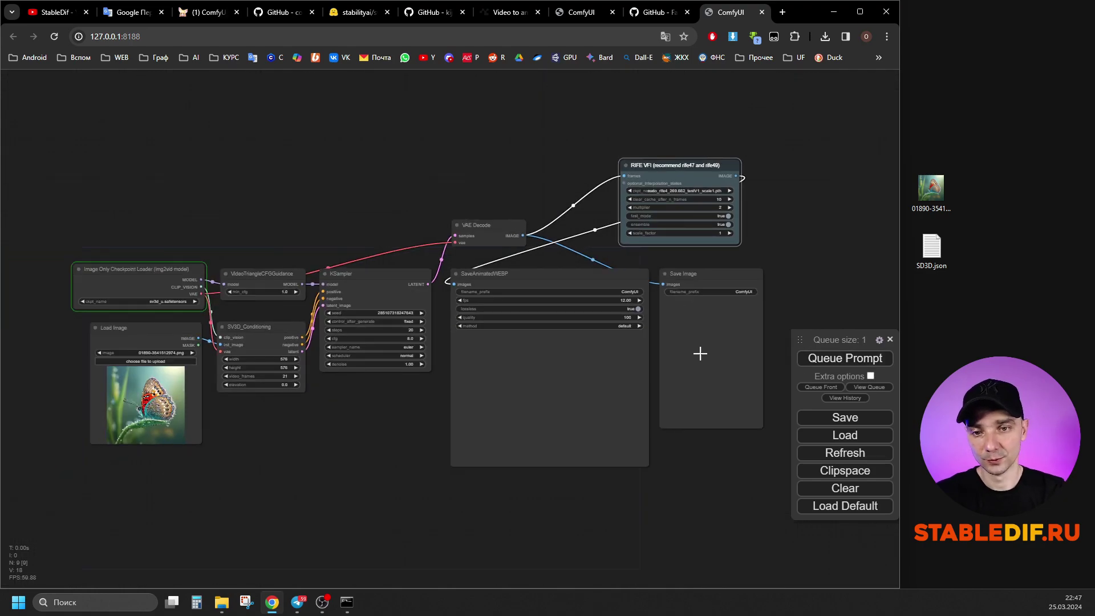
- Examine the butterfly animation in SaveAnimatedWEBP, the SV3D_Conditioning settings and the individual frames in Save Image
{"action": "scroll", "coordinate": [701, 354], "scroll_direction": "up", "scroll_amount": 10}
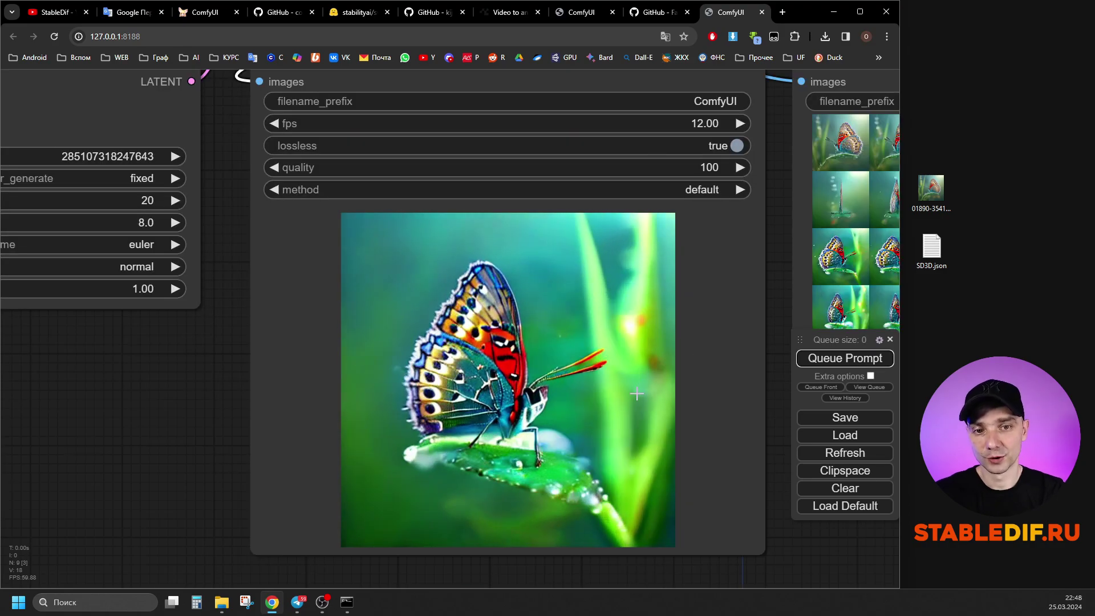
{"action": "scroll", "coordinate": [691, 369], "scroll_direction": "down", "scroll_amount": 5}
{"action": "scroll", "coordinate": [204, 194], "scroll_direction": "up", "scroll_amount": 8}
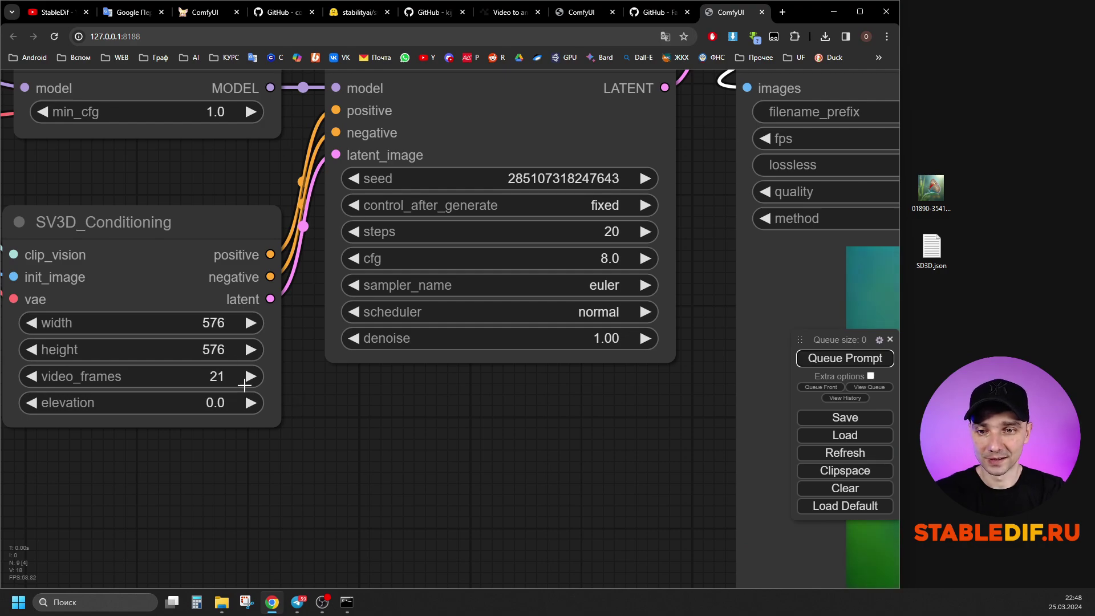
{"action": "scroll", "coordinate": [244, 386], "scroll_direction": "down", "scroll_amount": 10}
{"action": "scroll", "coordinate": [191, 415], "scroll_direction": "up", "scroll_amount": 3}
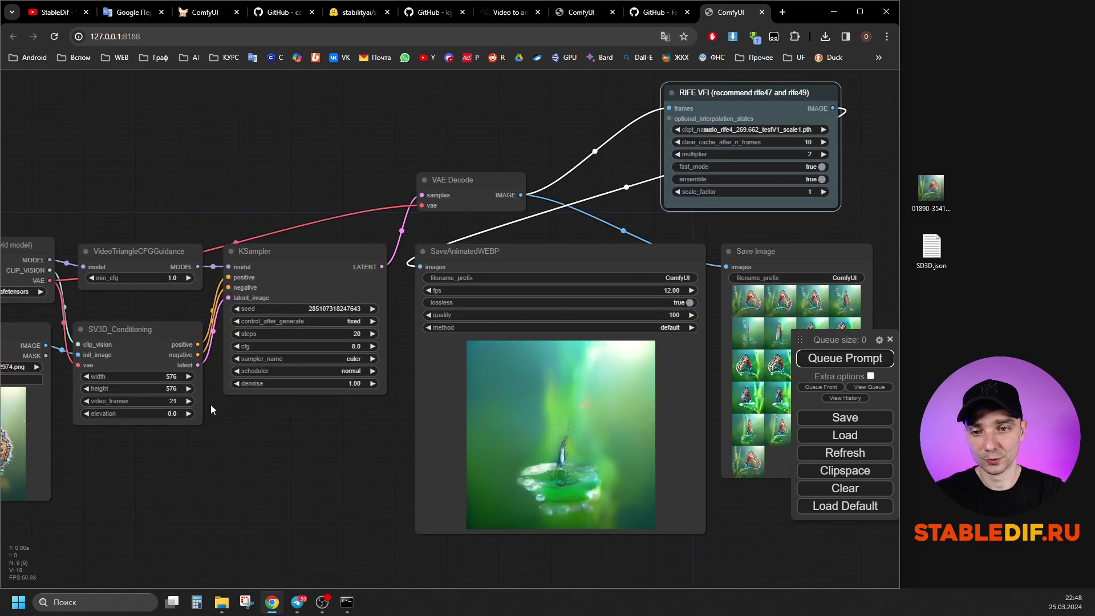
{"action": "scroll", "coordinate": [497, 286], "scroll_direction": "down", "scroll_amount": 3}
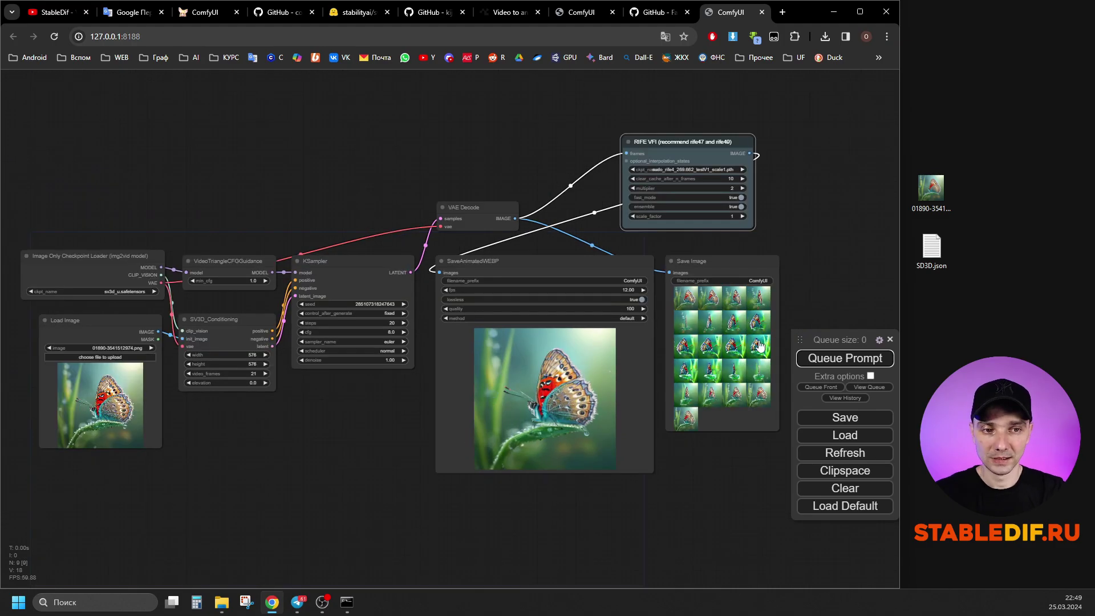
{"action": "scroll", "coordinate": [759, 331], "scroll_direction": "up", "scroll_amount": 3}
{"action": "scroll", "coordinate": [543, 330], "scroll_direction": "down", "scroll_amount": 1}
{"action": "scroll", "coordinate": [677, 382], "scroll_direction": "up", "scroll_amount": 4}
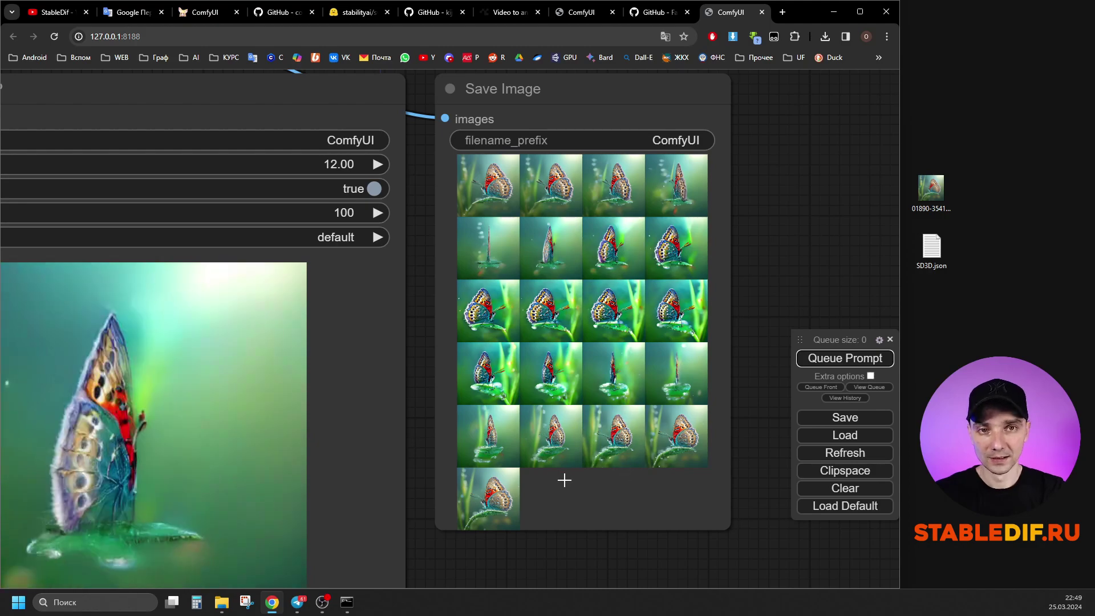
{"action": "scroll", "coordinate": [564, 480], "scroll_direction": "down", "scroll_amount": 3}
- Shift the Save Image node slightly and move the VAE Decode node a little higher above SaveAnimatedWEBP
{"action": "left_click_drag", "start_coordinate": [641, 153], "coordinate": [656, 151]}
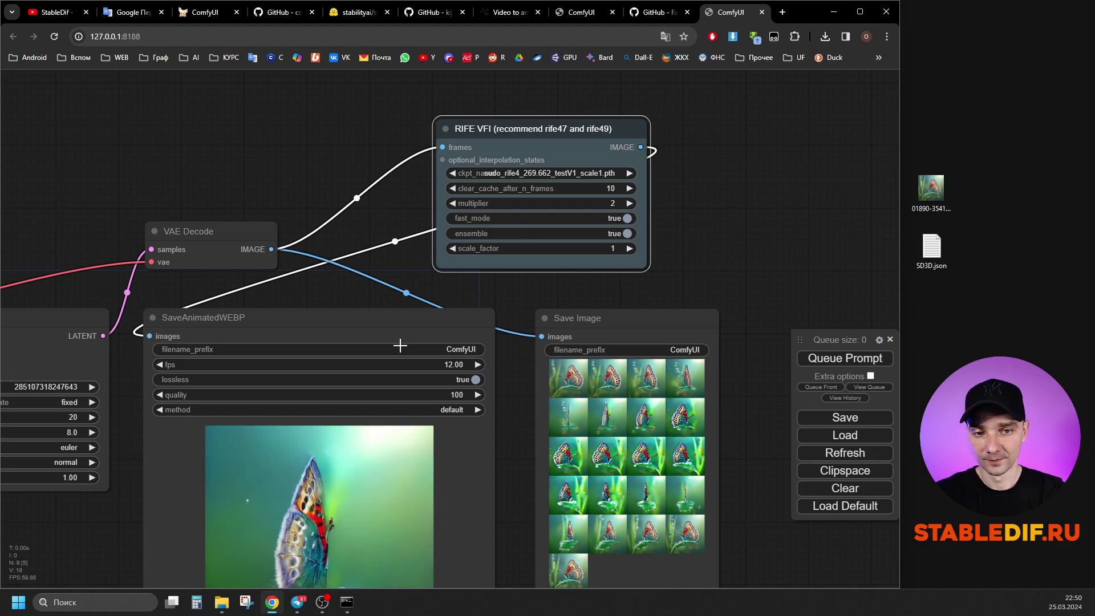
{"action": "left_click_drag", "start_coordinate": [599, 318], "coordinate": [604, 313]}
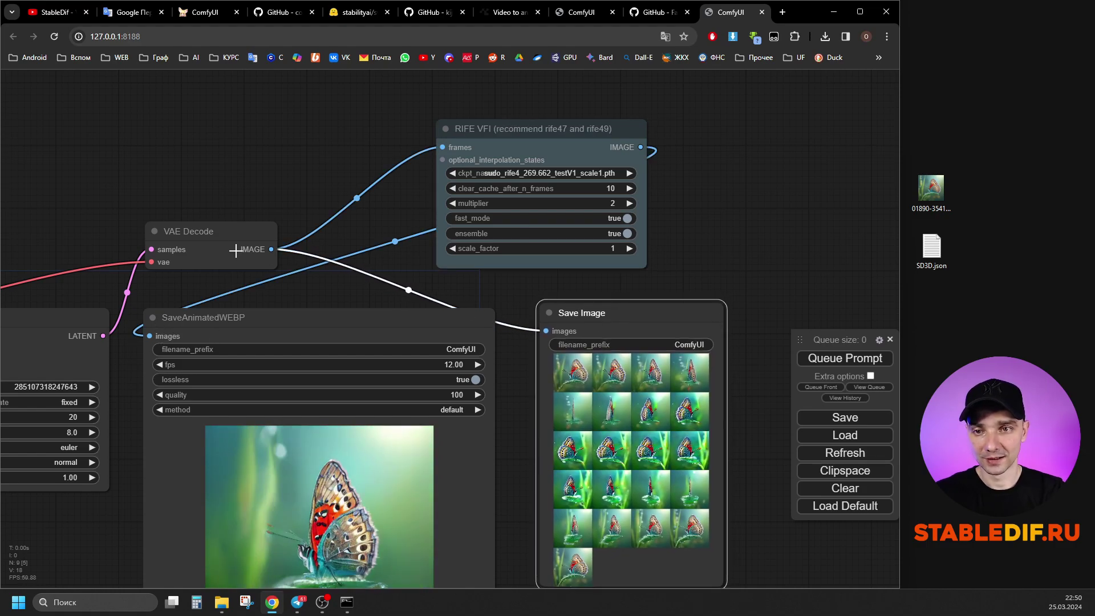
{"action": "left_click_drag", "start_coordinate": [247, 253], "coordinate": [365, 233]}
{"action": "scroll", "coordinate": [364, 239], "scroll_direction": "down", "scroll_amount": 1}
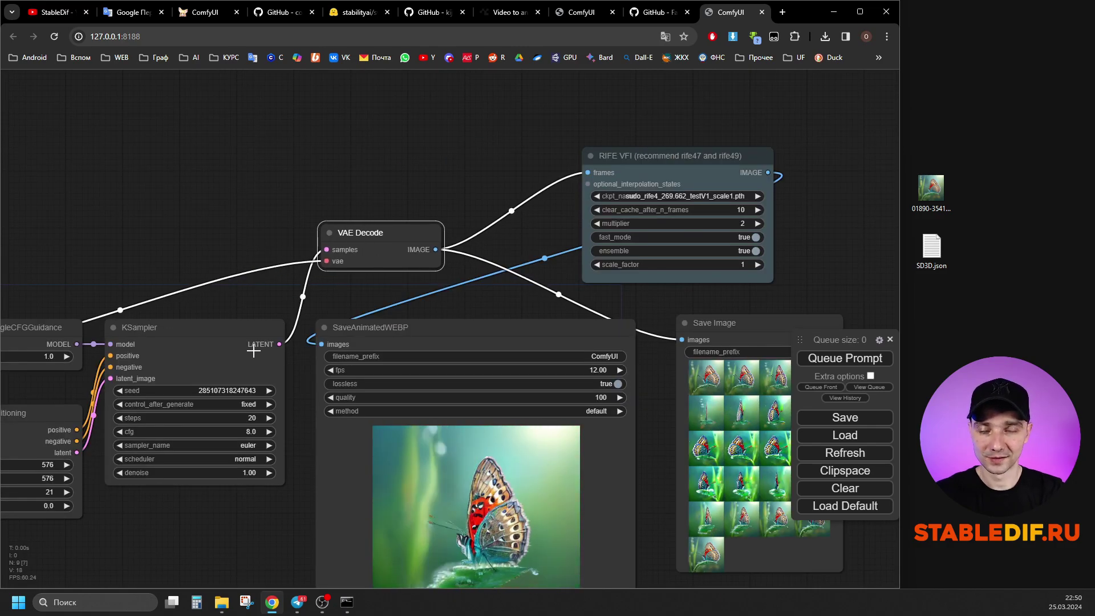
- Examine the video_frames setting, the generated frames in Save Image and the control_after_generate options of the KSampler node
{"action": "scroll", "coordinate": [255, 352], "scroll_direction": "down", "scroll_amount": 1}
{"action": "scroll", "coordinate": [276, 357], "scroll_direction": "up", "scroll_amount": 3}
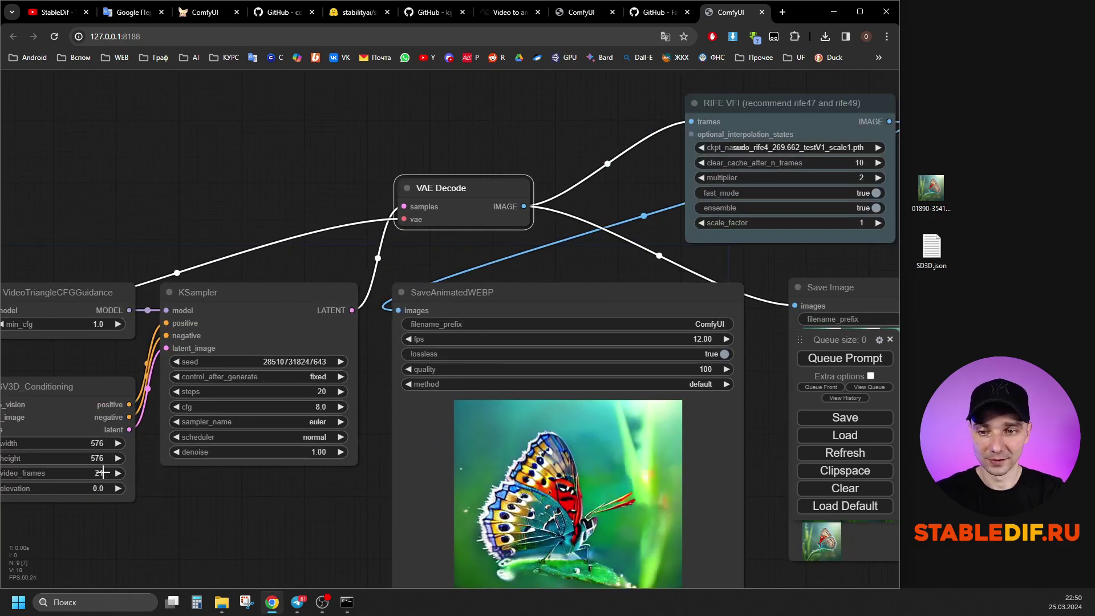
{"action": "scroll", "coordinate": [342, 399], "scroll_direction": "down", "scroll_amount": 3}
{"action": "scroll", "coordinate": [586, 307], "scroll_direction": "up", "scroll_amount": 9}
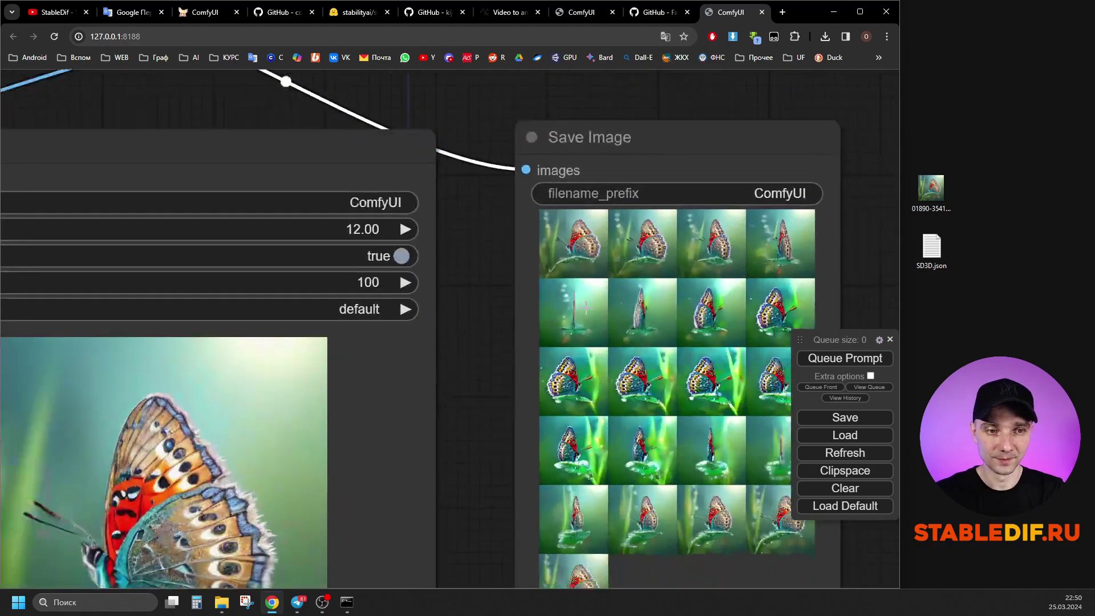
{"action": "scroll", "coordinate": [586, 307], "scroll_direction": "down", "scroll_amount": 2}
{"action": "scroll", "coordinate": [410, 282], "scroll_direction": "down", "scroll_amount": 7}
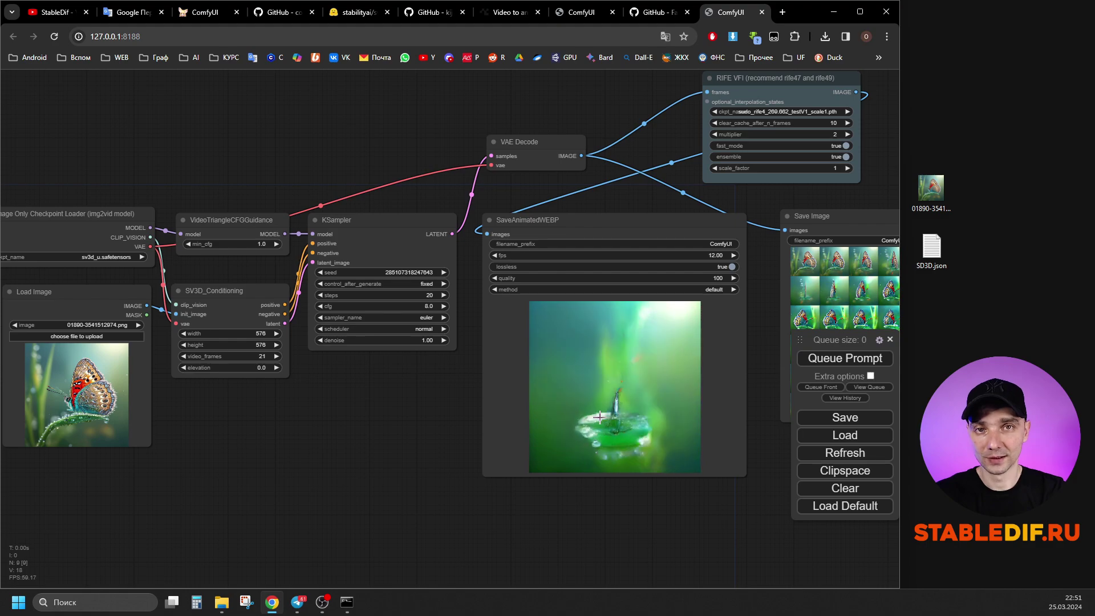
{"action": "left_click", "coordinate": [430, 284]}
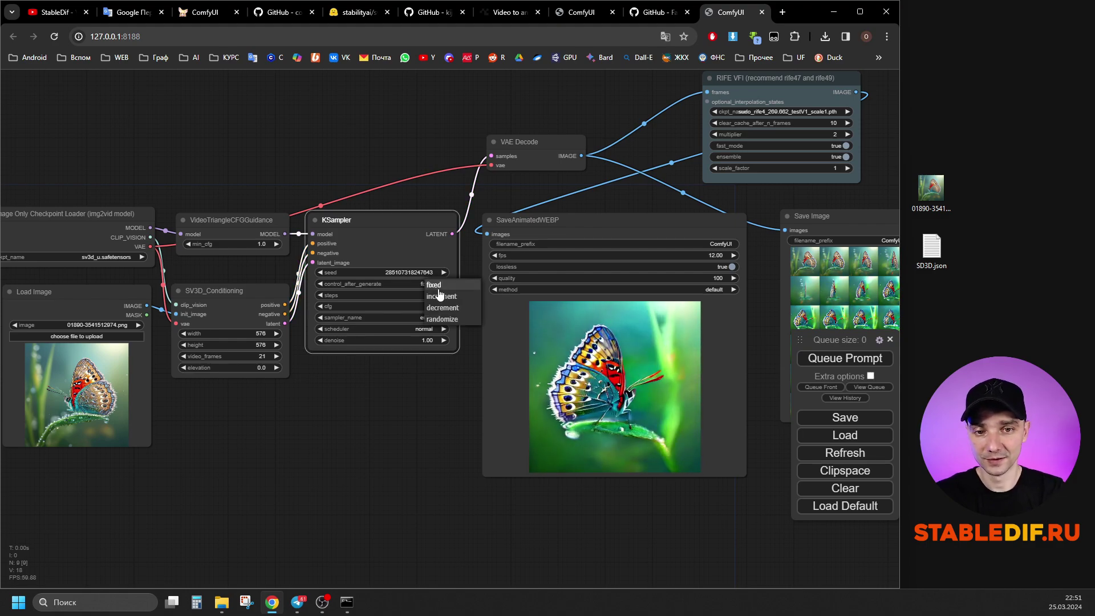
{"action": "left_click", "coordinate": [407, 419]}
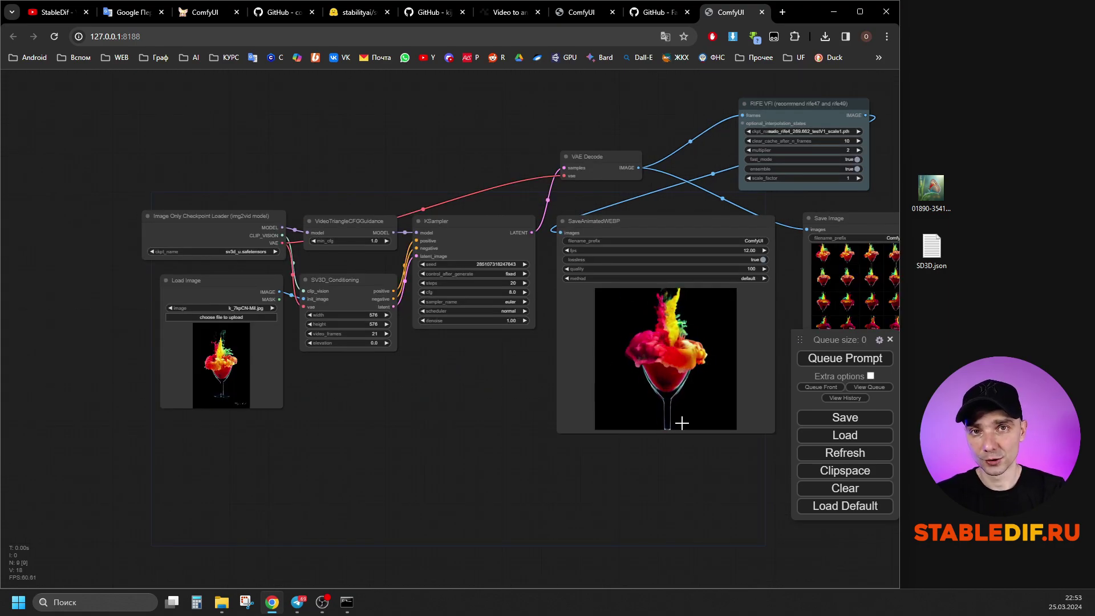
- Examine the source images and orbit animations of the cocktail glass, the kettle and the SPEED lettering in the workflow
{"action": "scroll", "coordinate": [216, 385], "scroll_direction": "up", "scroll_amount": 5}
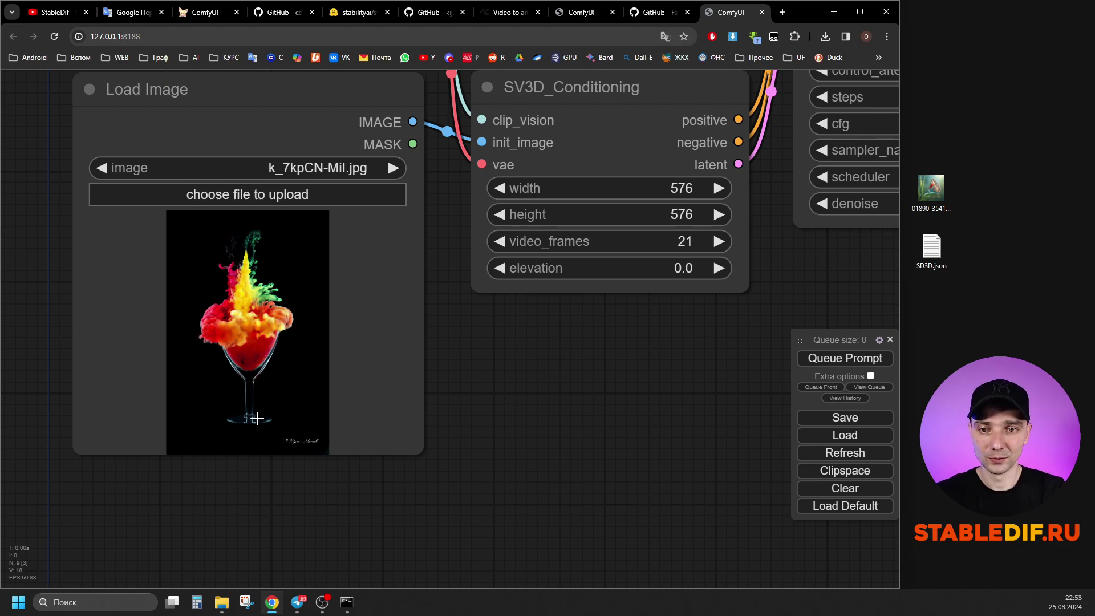
{"action": "scroll", "coordinate": [227, 387], "scroll_direction": "down", "scroll_amount": 10}
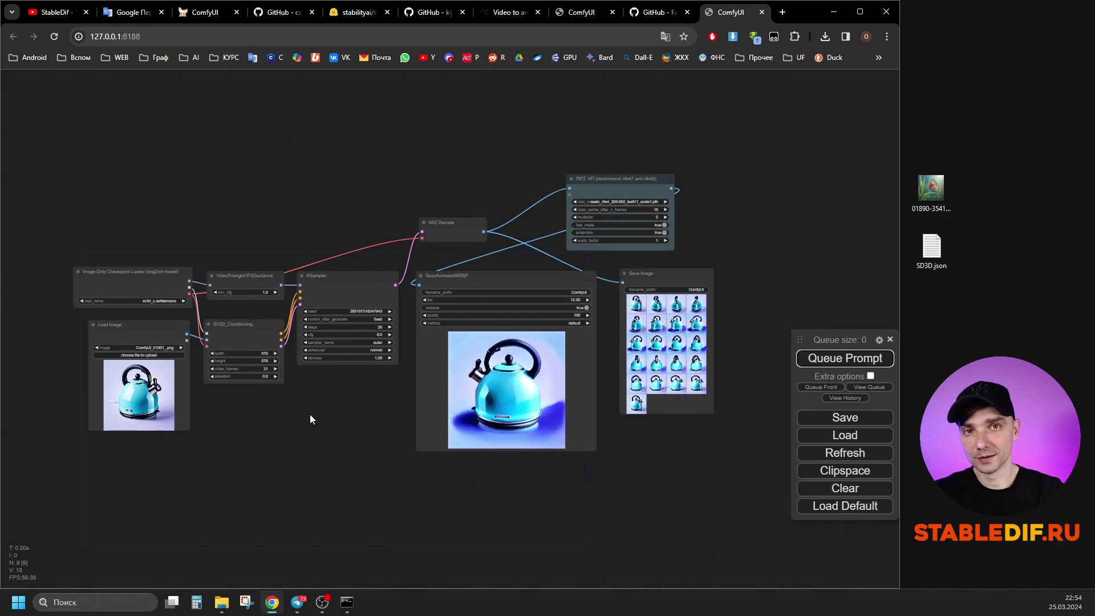
{"action": "scroll", "coordinate": [94, 388], "scroll_direction": "up", "scroll_amount": 10}
{"action": "scroll", "coordinate": [94, 388], "scroll_direction": "up", "scroll_amount": 5}
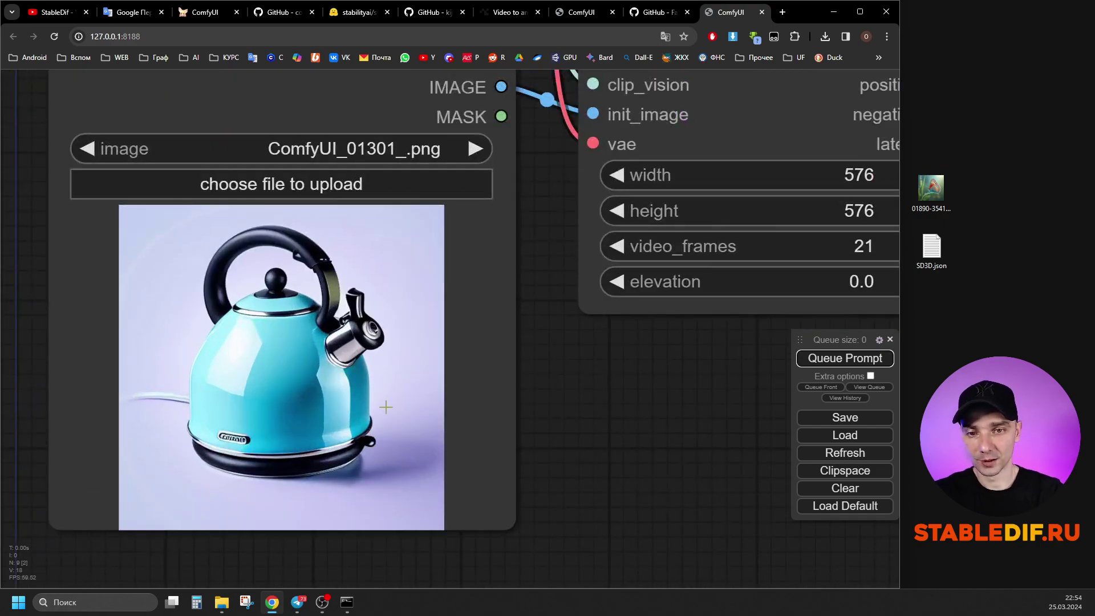
{"action": "scroll", "coordinate": [386, 407], "scroll_direction": "down", "scroll_amount": 10}
{"action": "scroll", "coordinate": [443, 423], "scroll_direction": "up", "scroll_amount": 10}
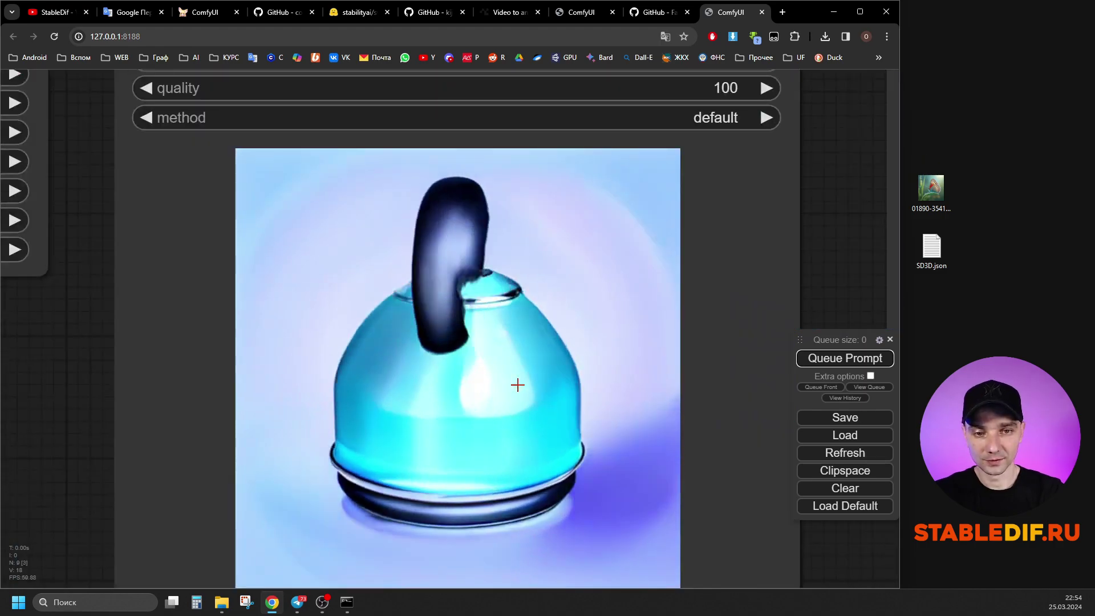
{"action": "scroll", "coordinate": [517, 385], "scroll_direction": "down", "scroll_amount": 2}
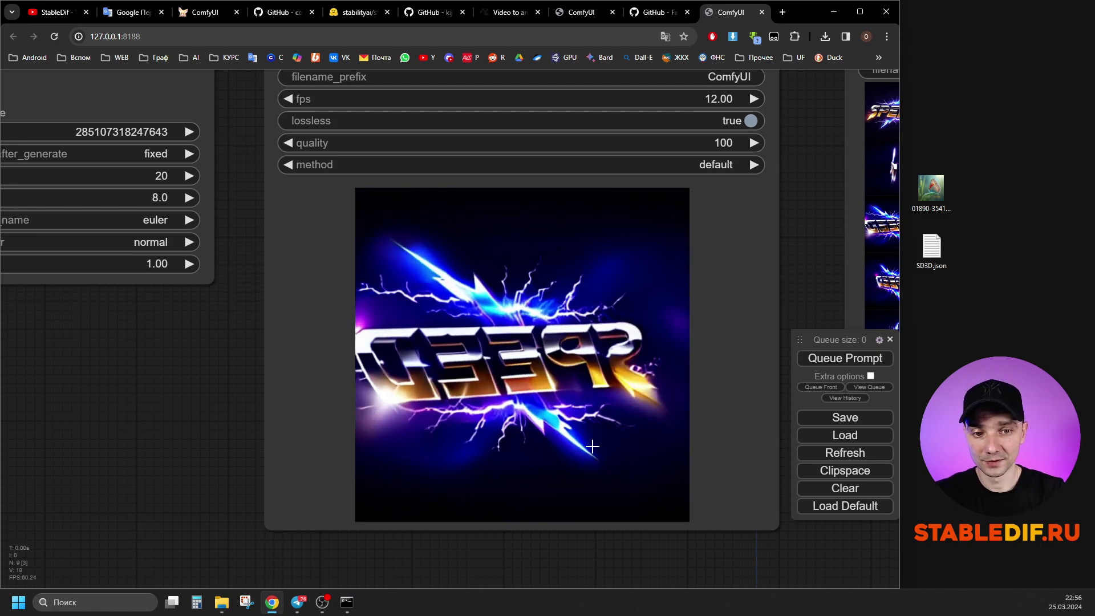
{"action": "scroll", "coordinate": [592, 447], "scroll_direction": "down", "scroll_amount": 5}
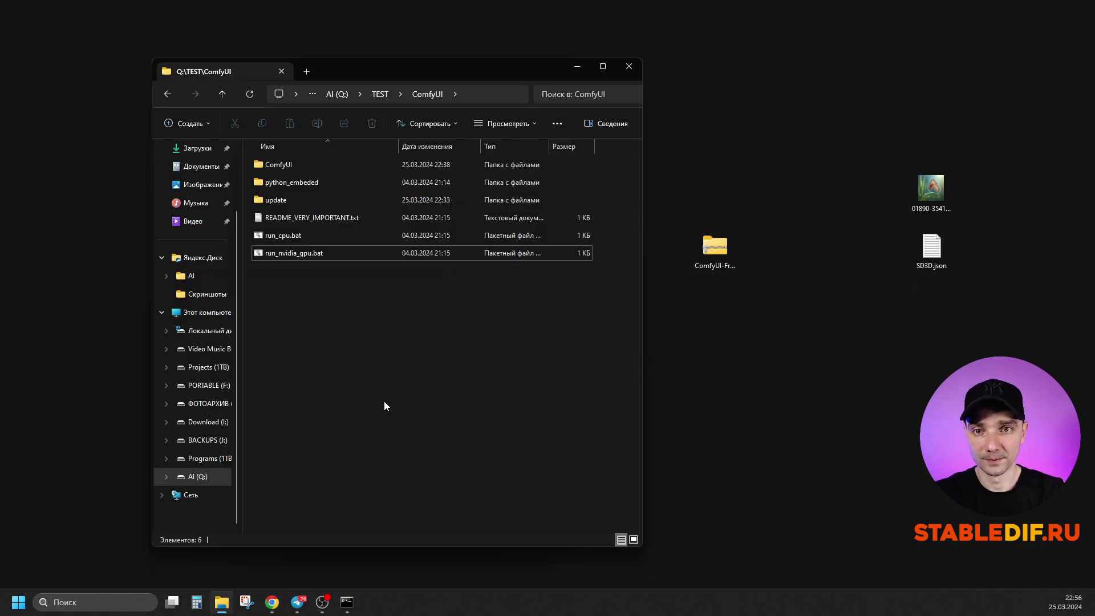
- Open ComfyUI's output folder in File Explorer and inspect butterfly frames ComfyUI_00001_.png to ComfyUI_00021_.png and the animation ComfyUI_00022_.webp
{"action": "double_click", "coordinate": [283, 166]}
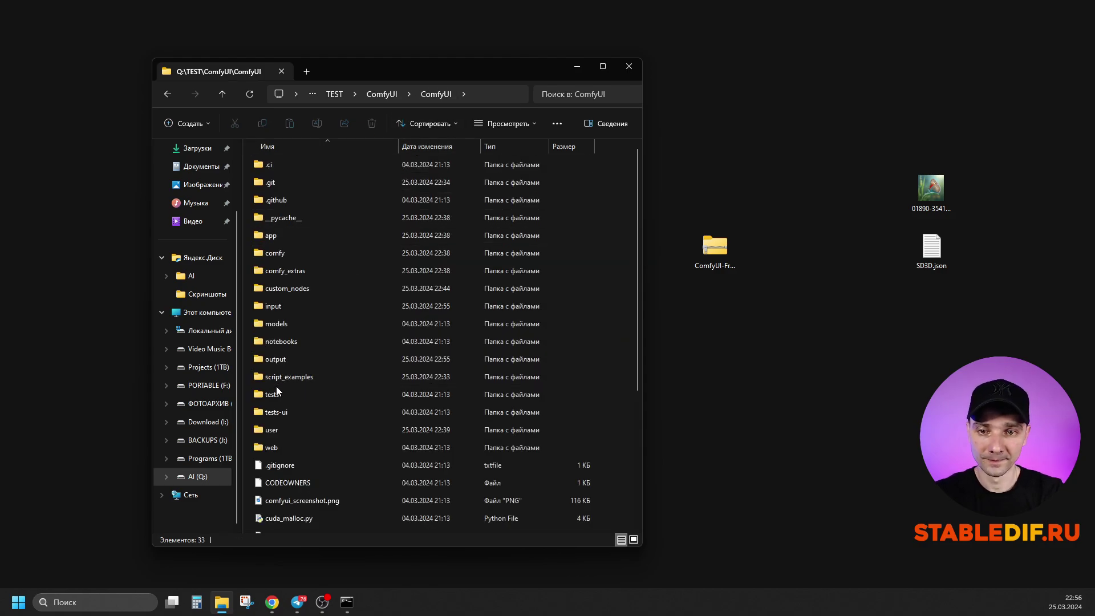
{"action": "double_click", "coordinate": [285, 360]}
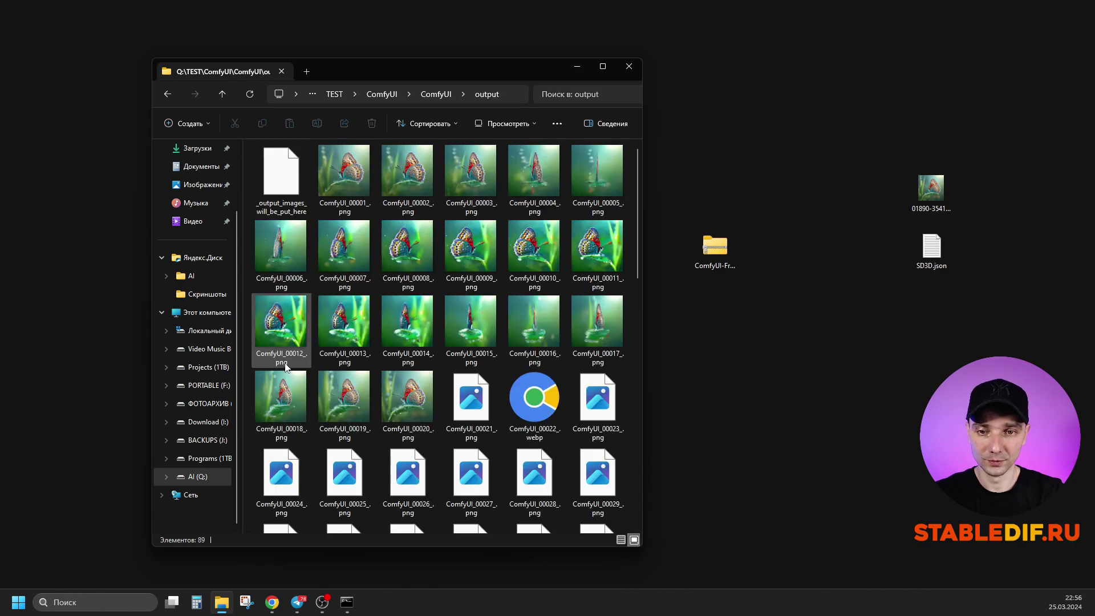
{"action": "left_click", "coordinate": [349, 179]}
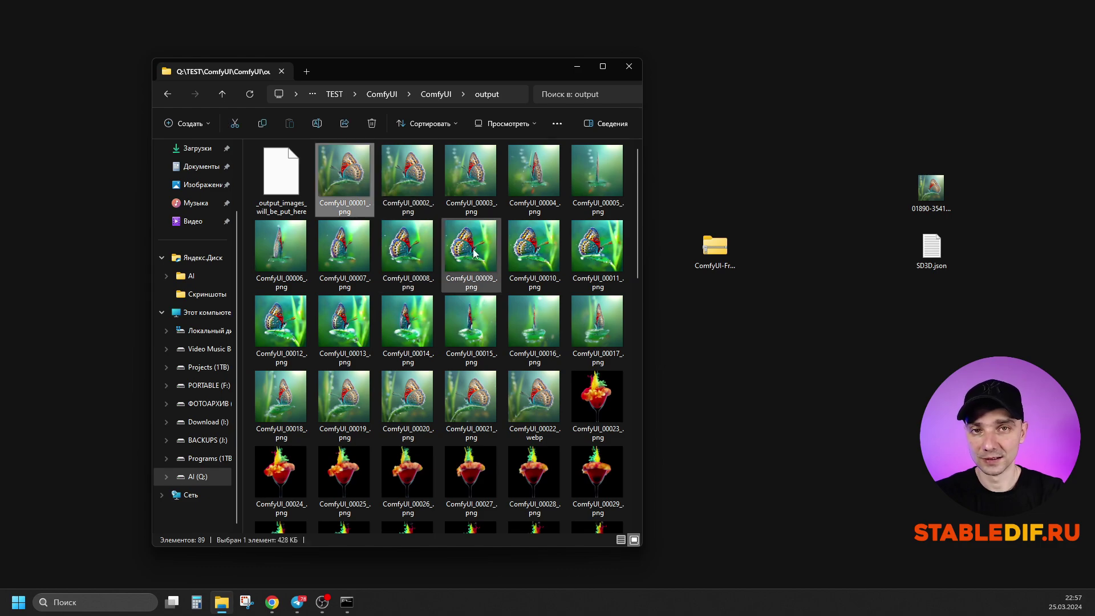
{"action": "left_click", "coordinate": [533, 399]}
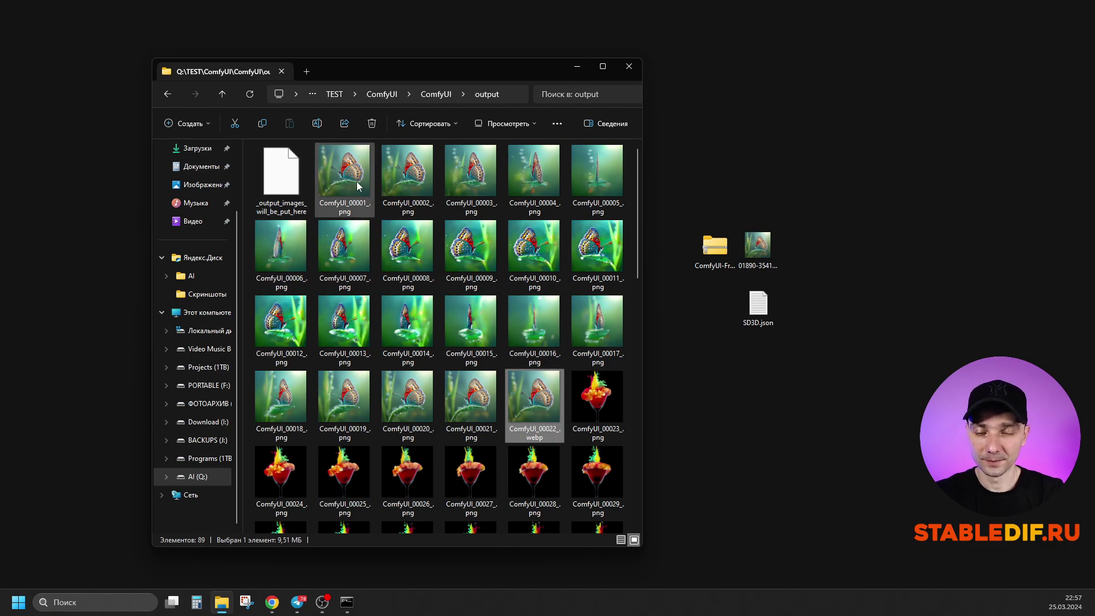
{"action": "left_click", "coordinate": [339, 172]}
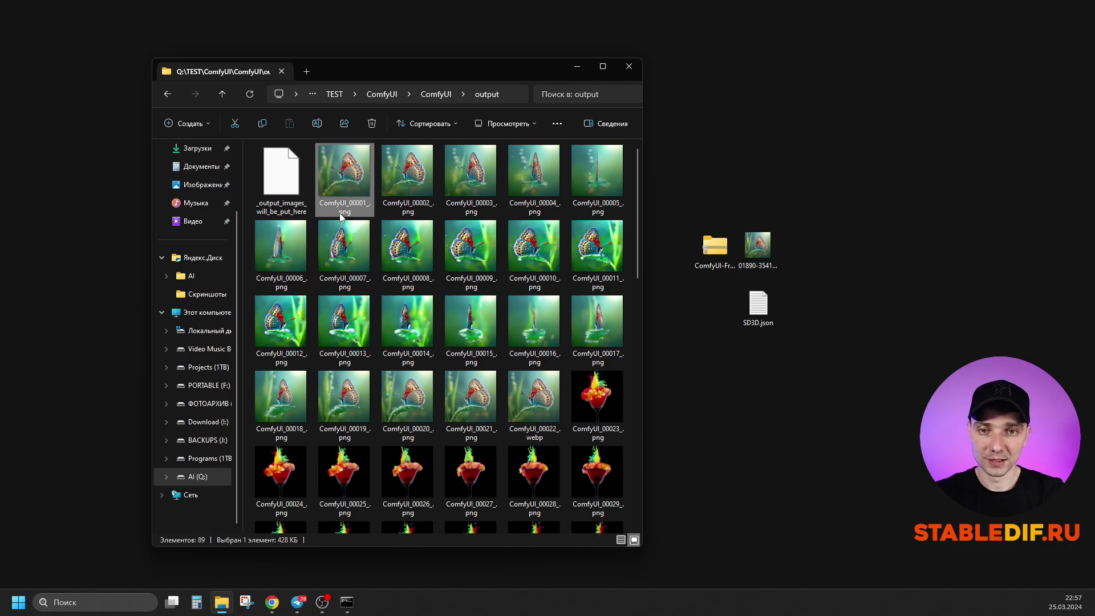
{"action": "left_click", "coordinate": [481, 404]}
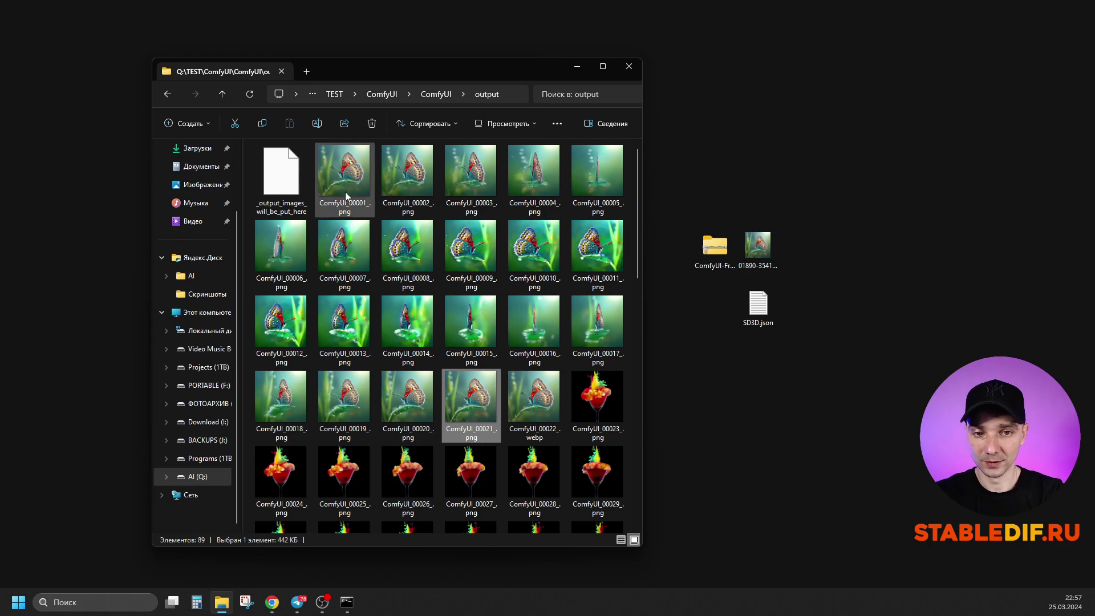
{"action": "left_click", "coordinate": [537, 405]}
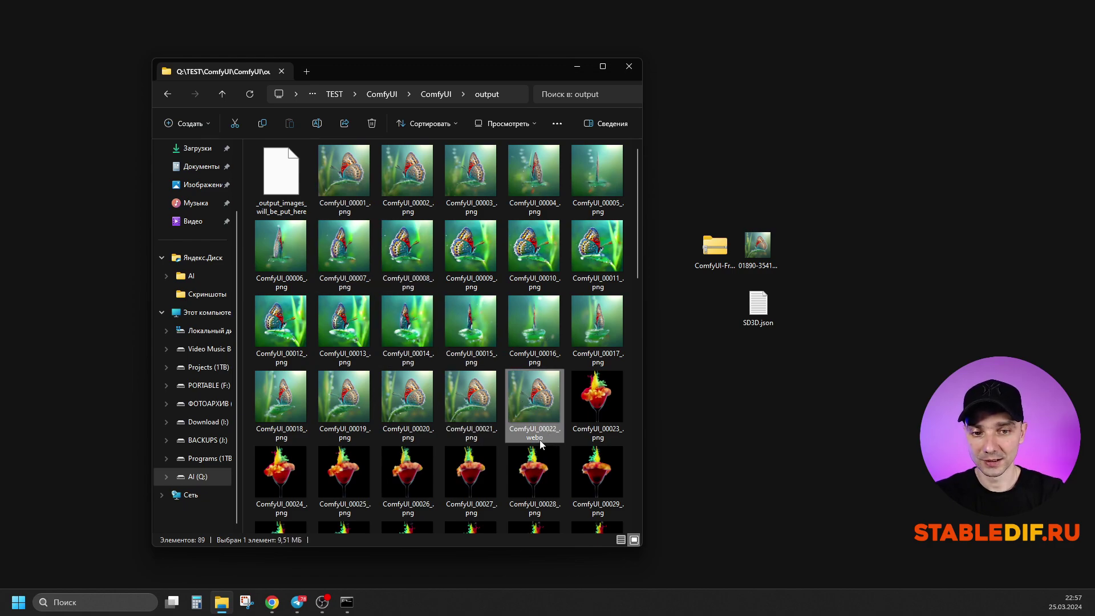
{"action": "mouse_move", "coordinate": [538, 445]}
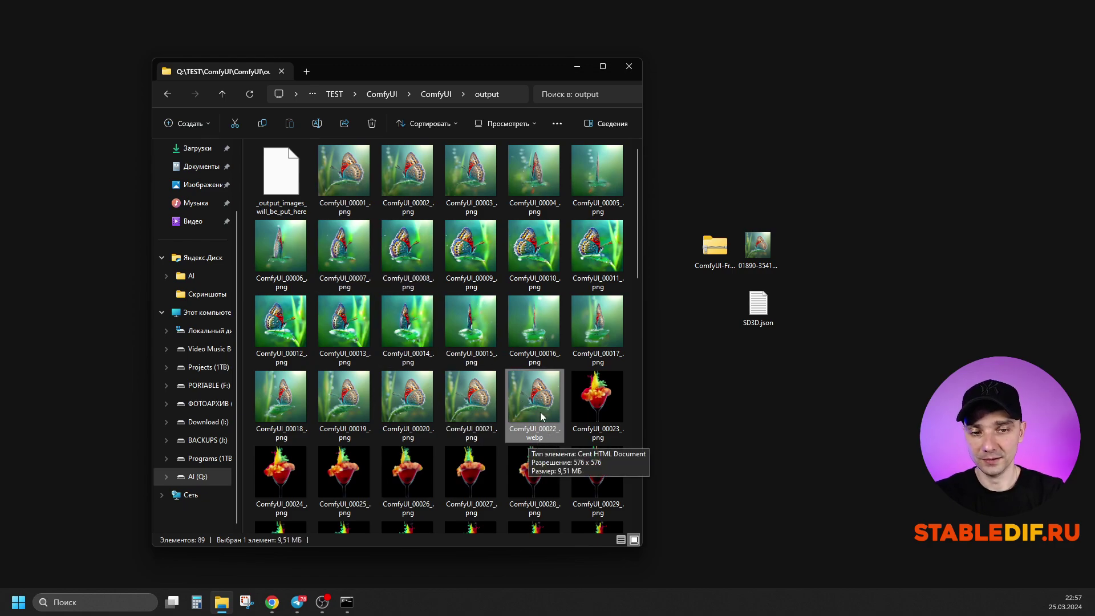
{"action": "mouse_move", "coordinate": [543, 410]}
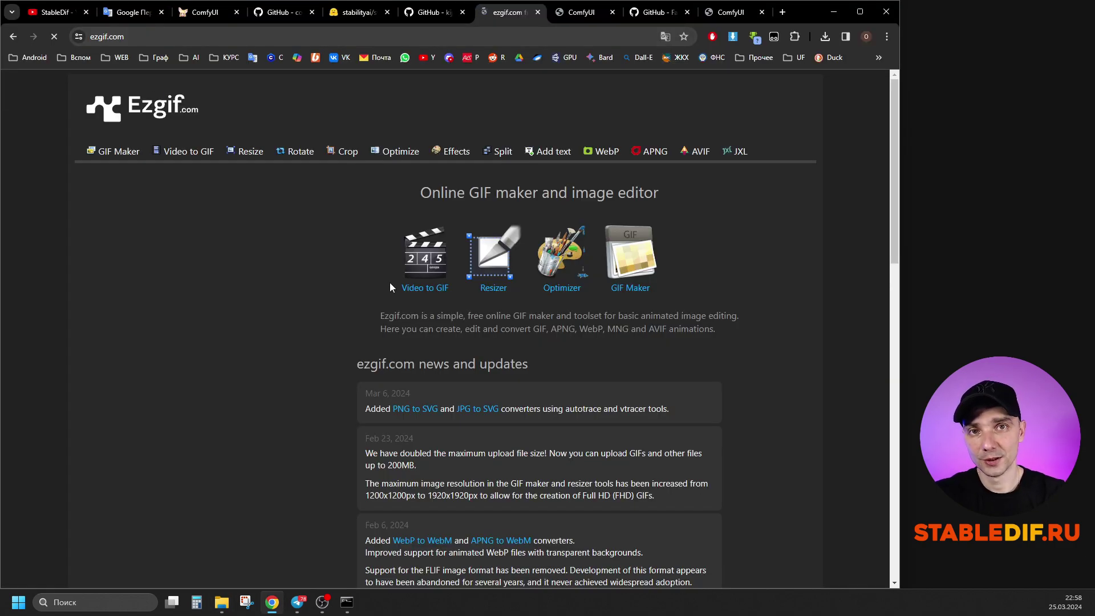
- Open Ezgif's Video to GIF converter in the browser and upload ComfyUI_00022_.webp from the output folder
{"action": "left_click", "coordinate": [432, 292]}
{"action": "key", "text": "alt+Tab"}
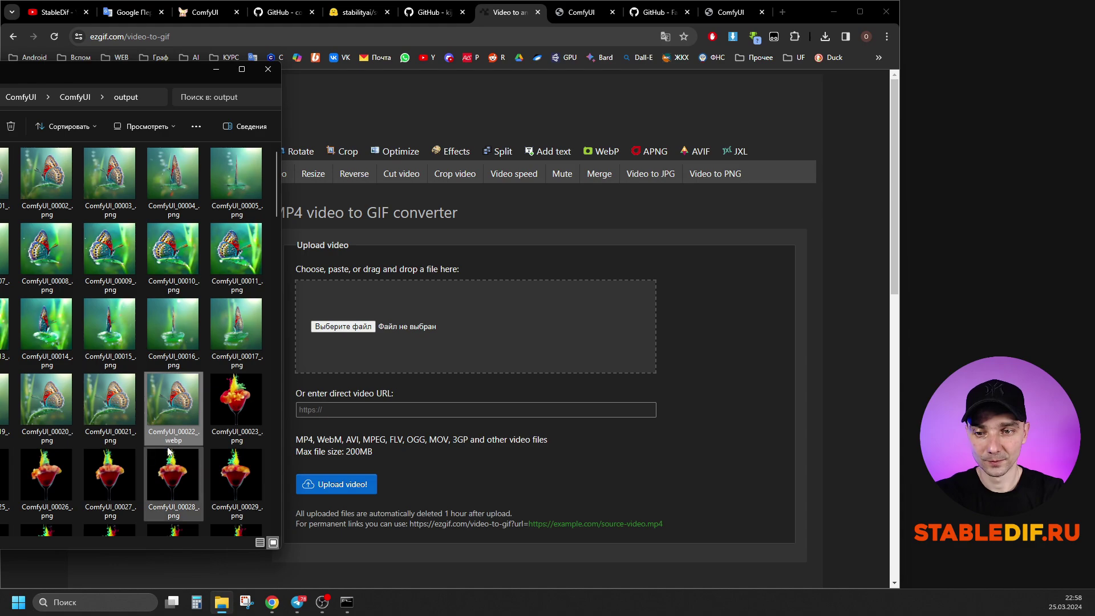
{"action": "left_click_drag", "start_coordinate": [175, 409], "coordinate": [411, 334]}
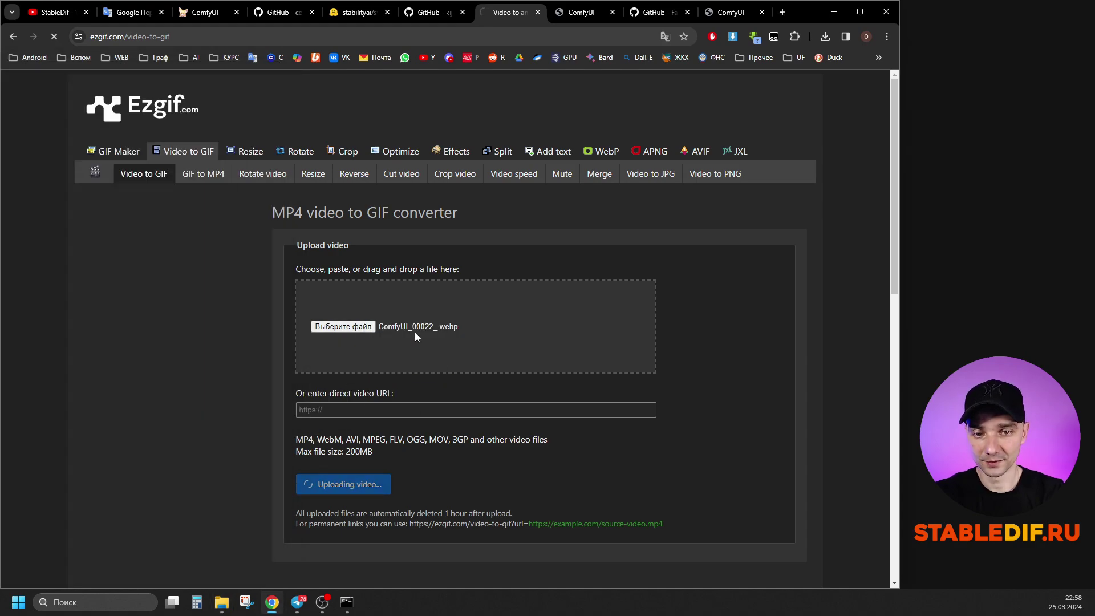
{"action": "scroll", "coordinate": [408, 396], "scroll_direction": "down", "scroll_amount": 1}
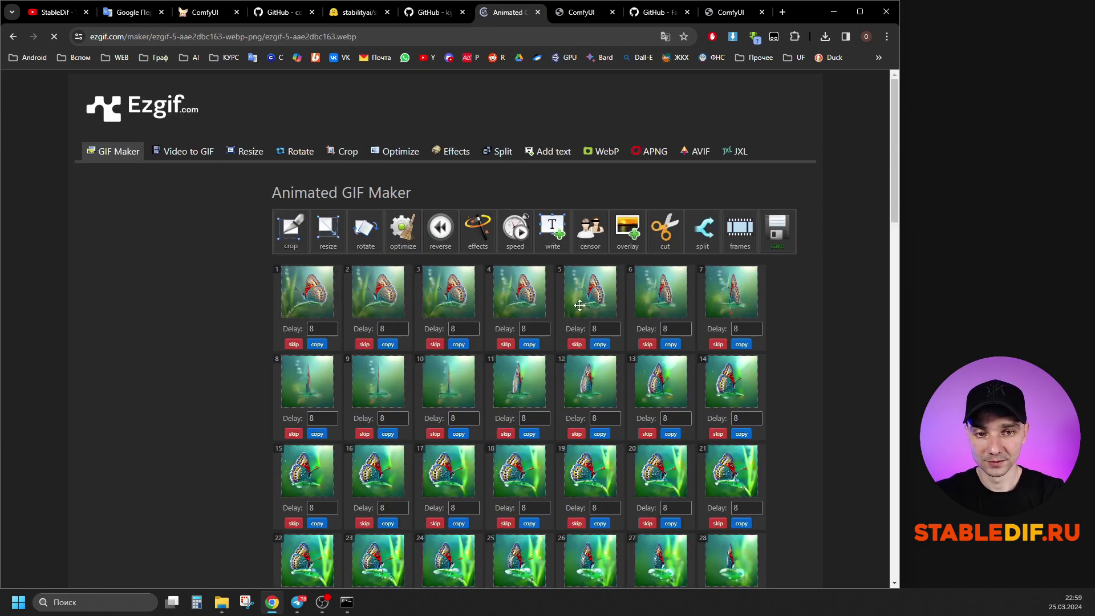
- Make an animated GIF from all the butterfly frames with the existing delay and effect settings
{"action": "scroll", "coordinate": [579, 305], "scroll_direction": "down", "scroll_amount": 10}
{"action": "scroll", "coordinate": [320, 404], "scroll_direction": "up", "scroll_amount": 1}
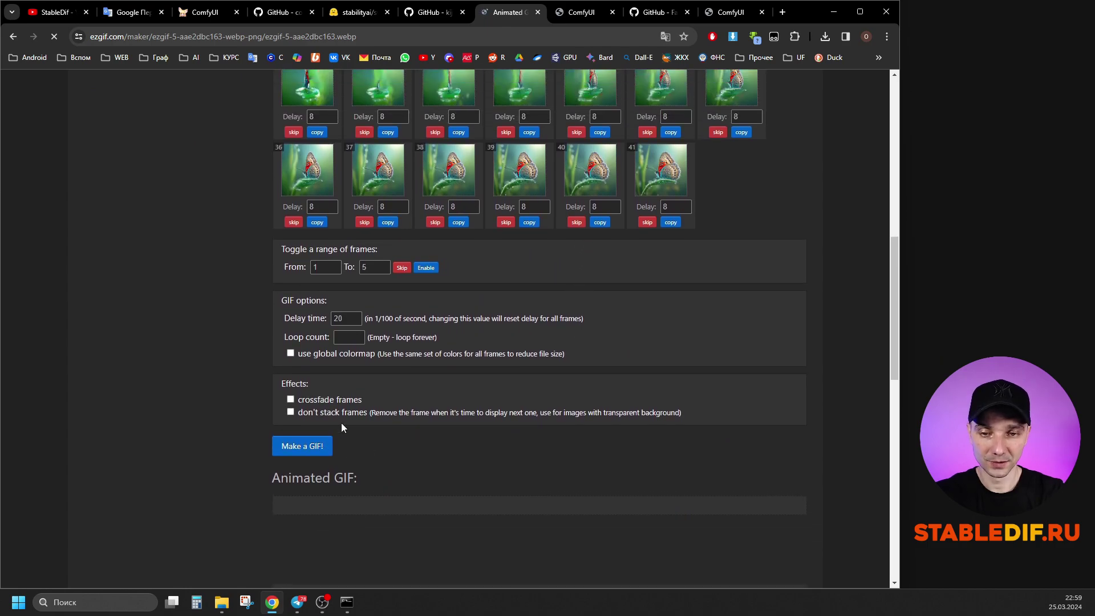
{"action": "left_click", "coordinate": [311, 452]}
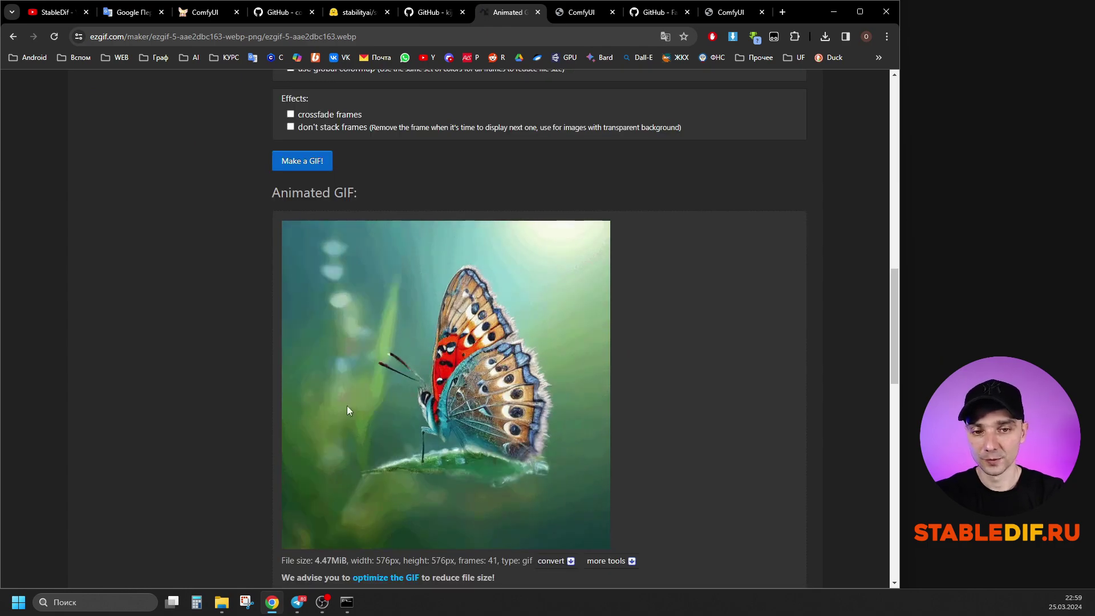
{"action": "scroll", "coordinate": [492, 367], "scroll_direction": "down", "scroll_amount": 3}
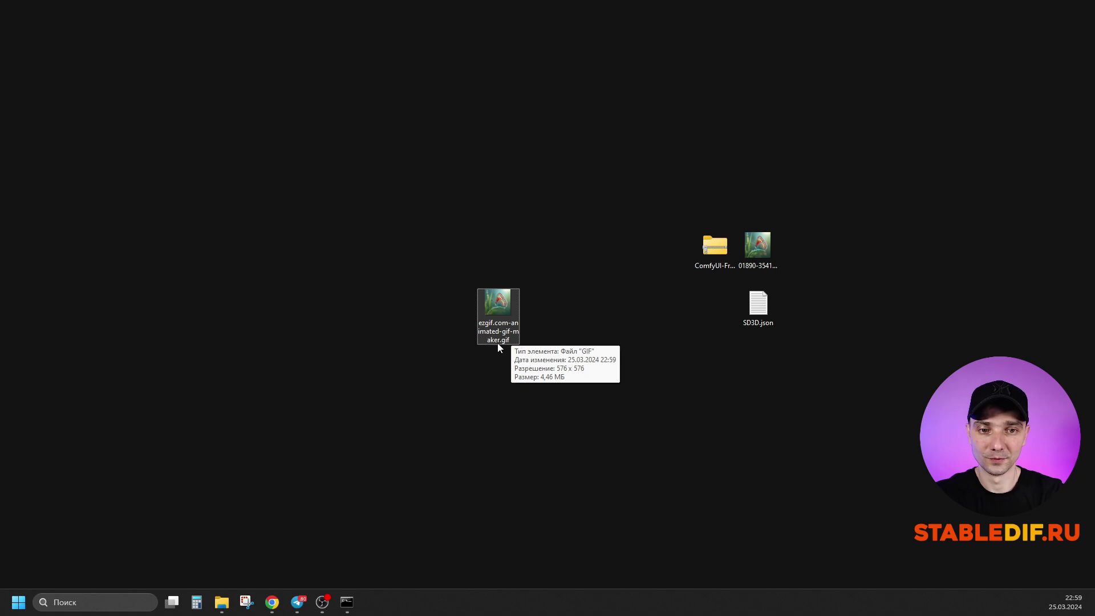
- Open ezgif.com-animated-gif-maker.gif from the desktop in the image viewer and reposition its window to watch the animation
{"action": "double_click", "coordinate": [499, 313]}
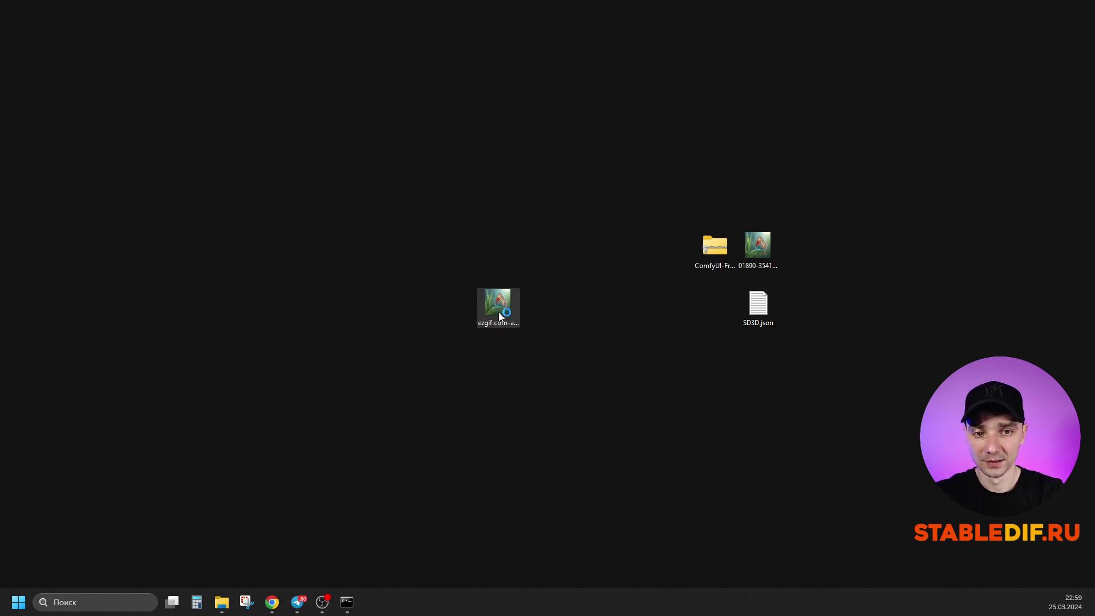
{"action": "left_click_drag", "start_coordinate": [868, 67], "coordinate": [580, 37]}
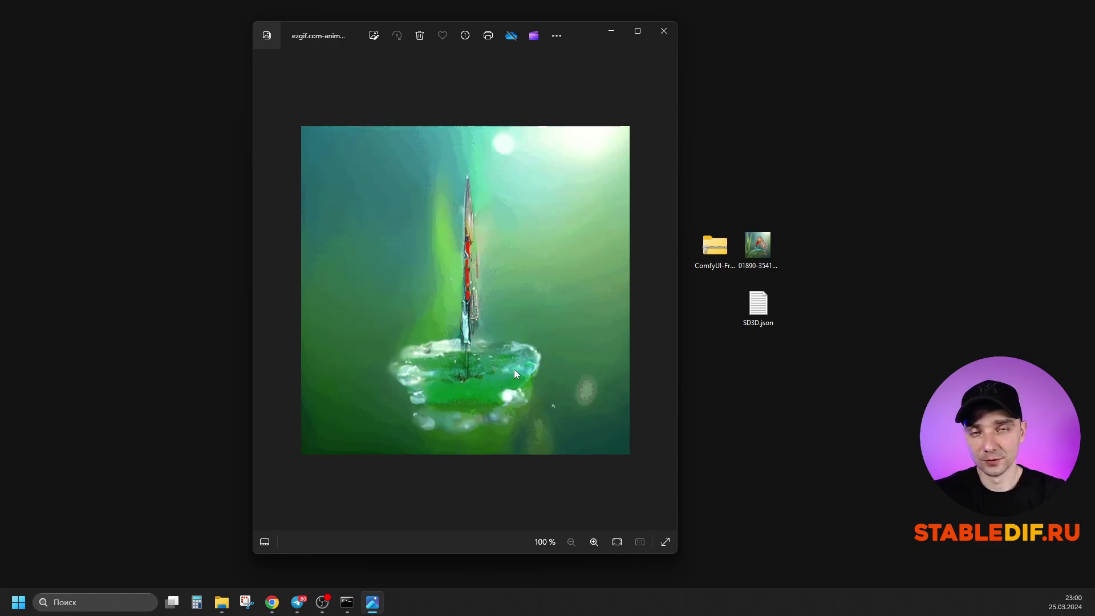